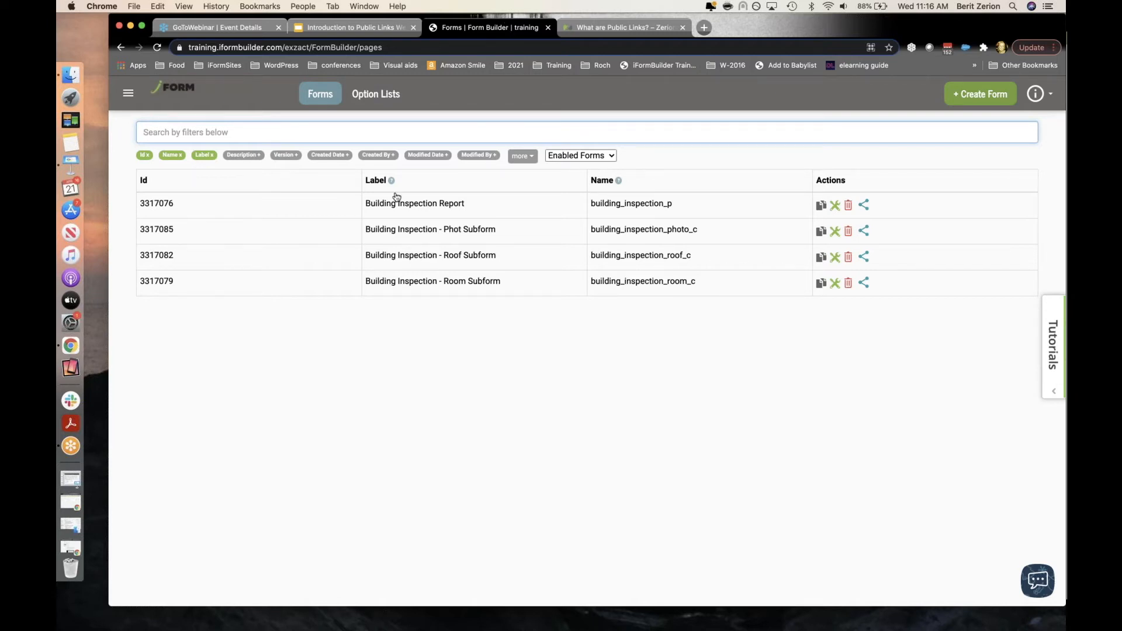
Step: Open the Building Inspection Report's sharing options and expand Access with Login
left_click(402, 211)
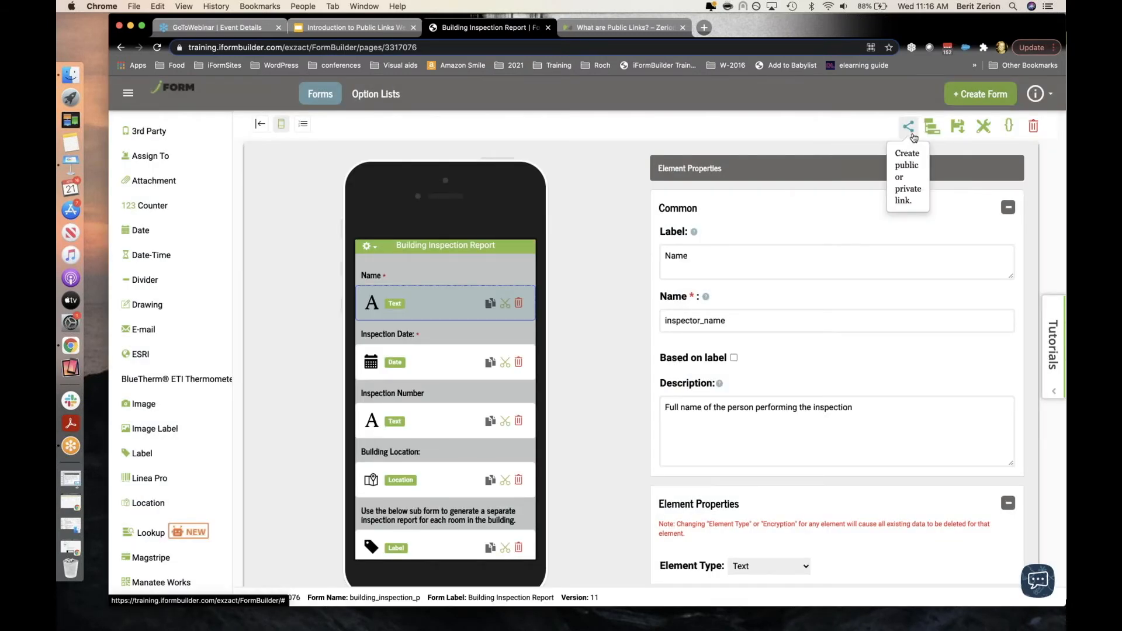
left_click(913, 135)
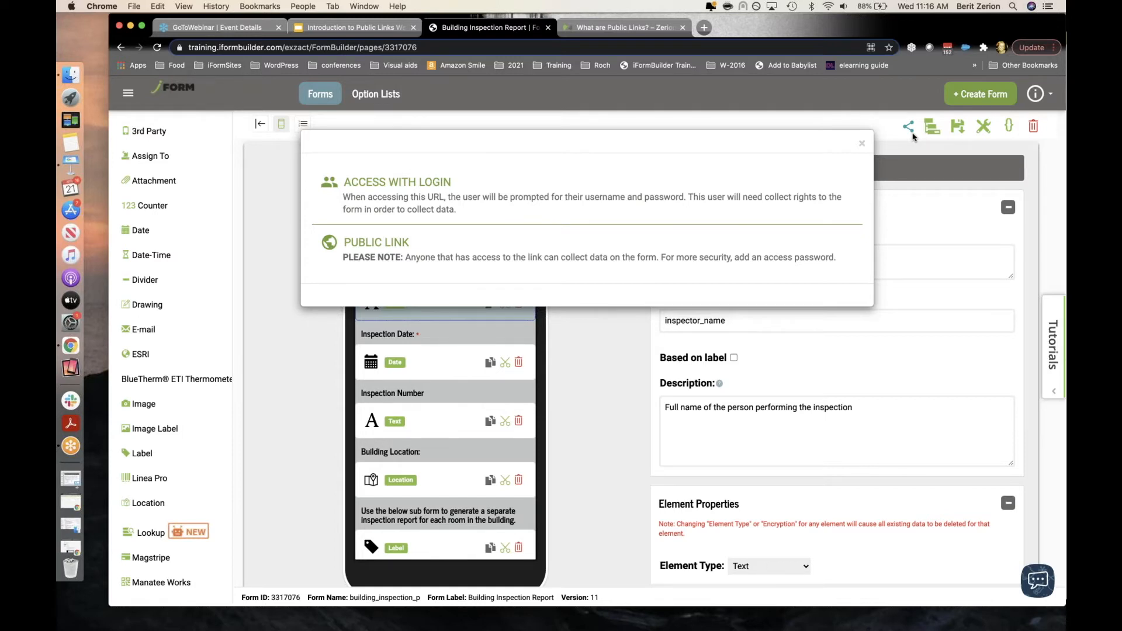
left_click(618, 200)
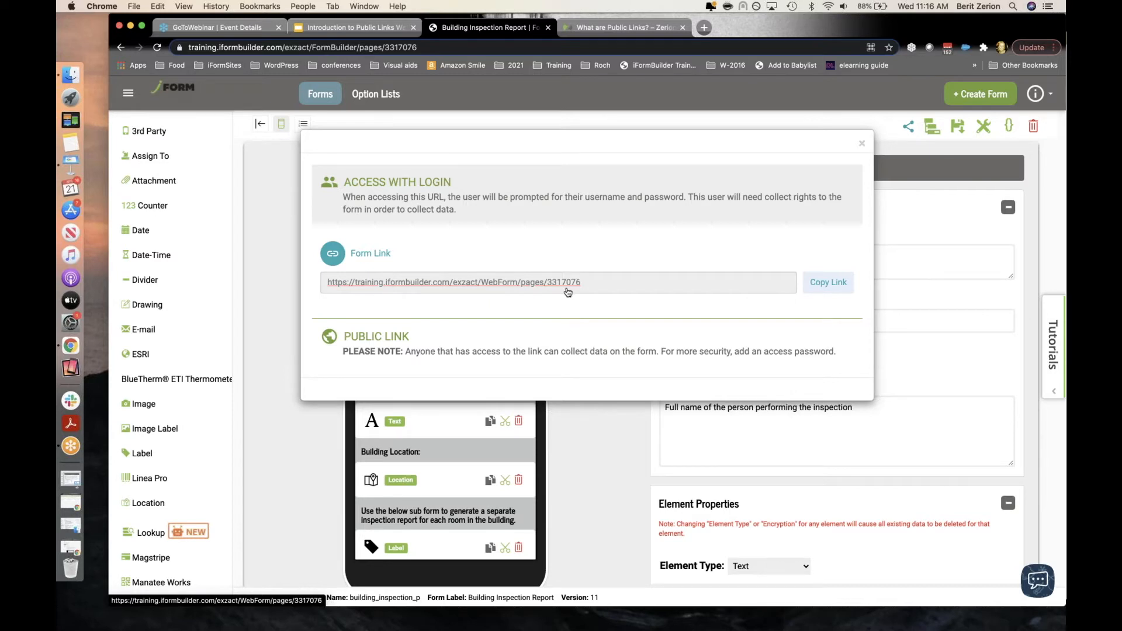
Step: Switch on Set Password for the public link, enter an access password, and reveal it to check
left_click(543, 334)
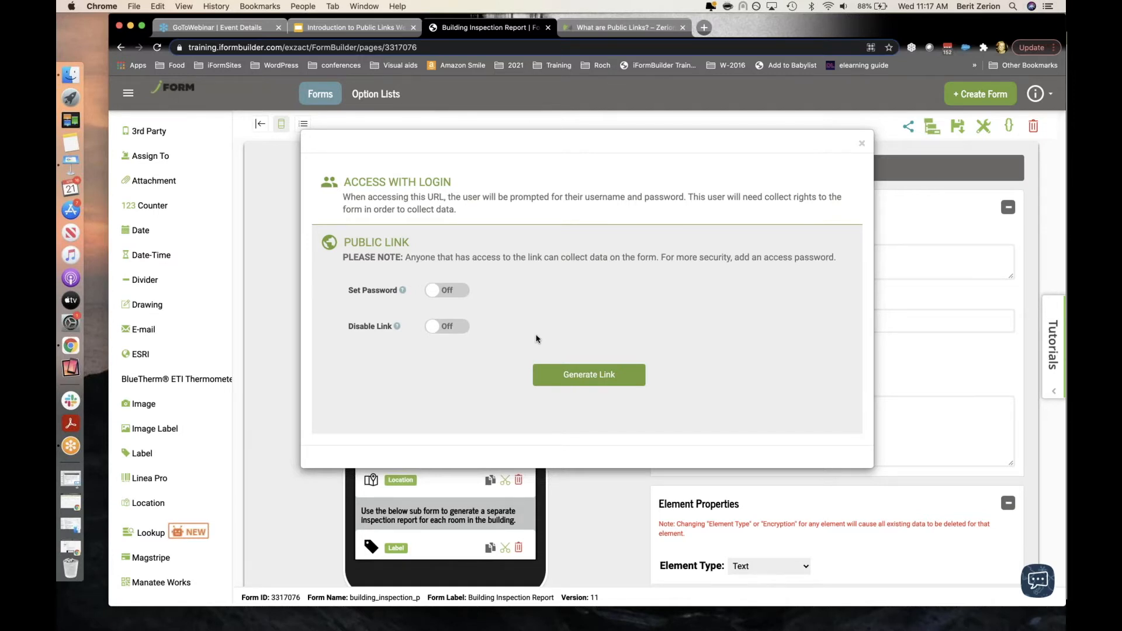
left_click(455, 291)
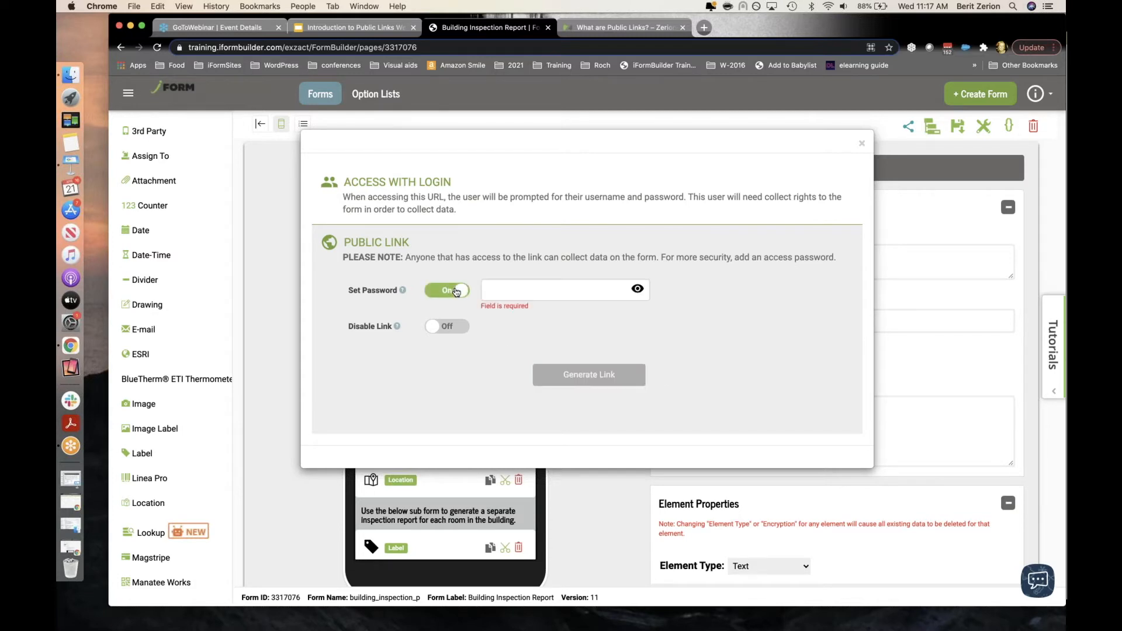
left_click(545, 290)
type("p")
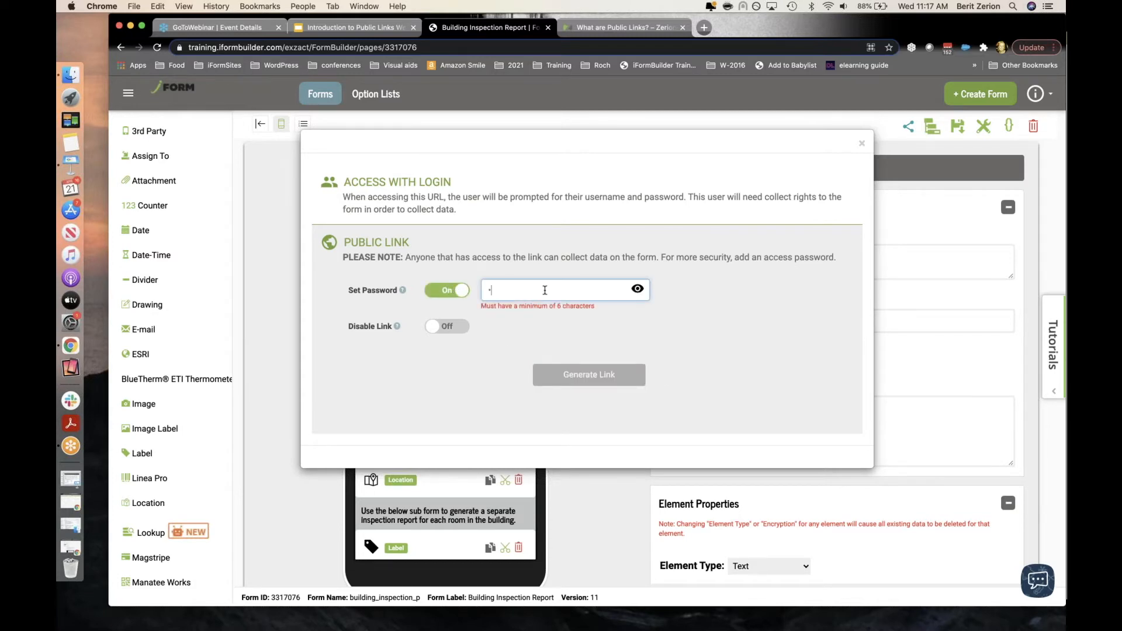
type("assword12")
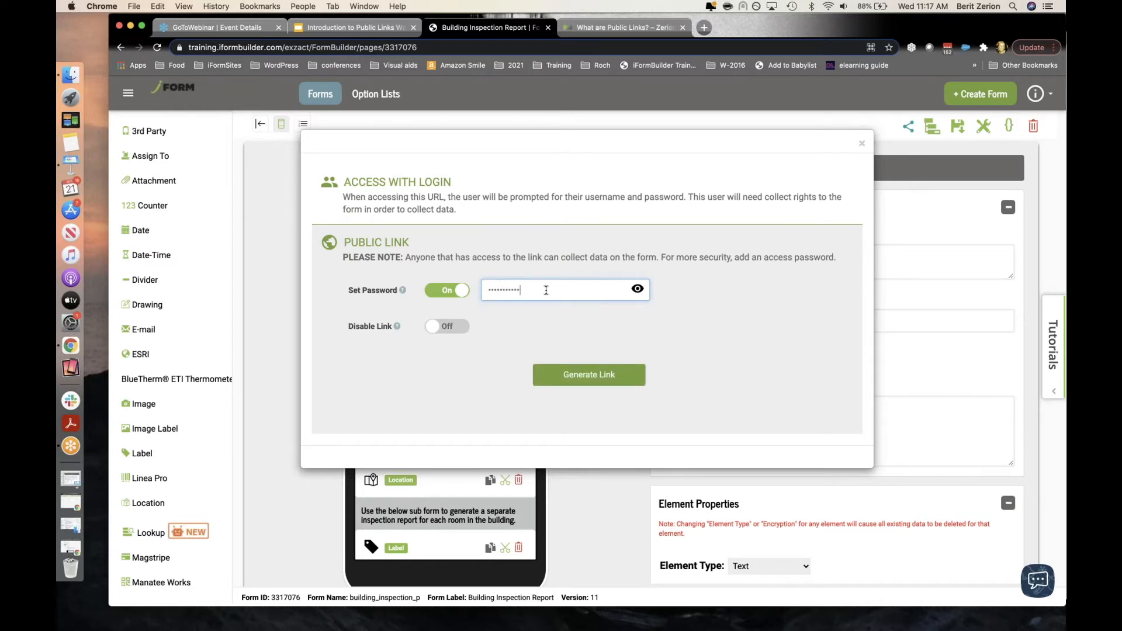
left_click(637, 289)
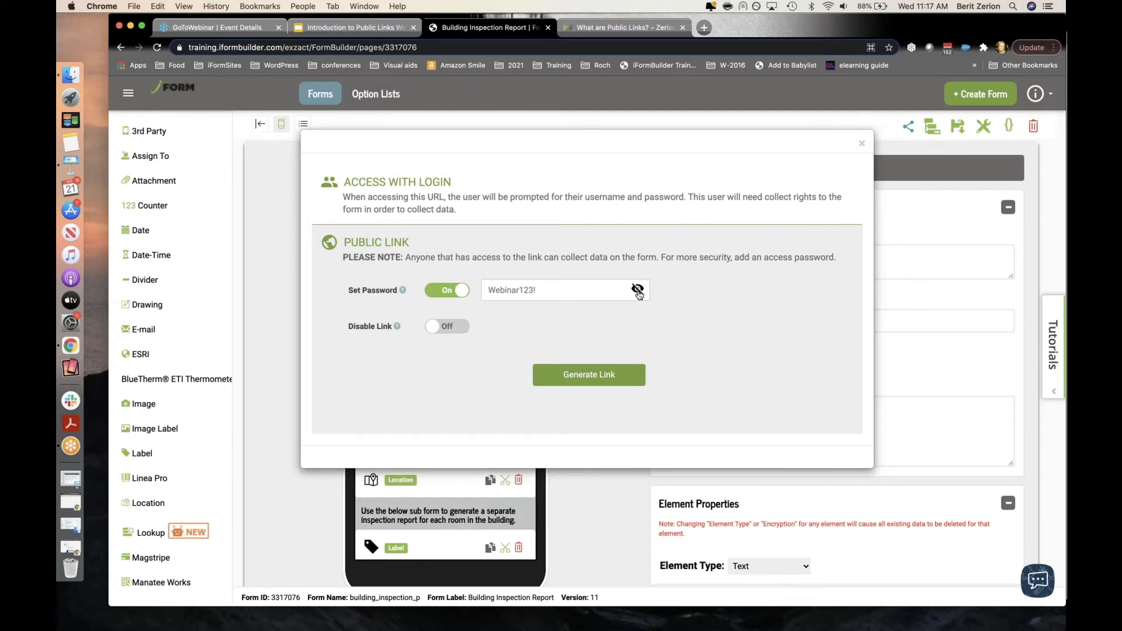
Step: Generate the password-protected public link, copy it, and open a new browser tab
left_click(585, 379)
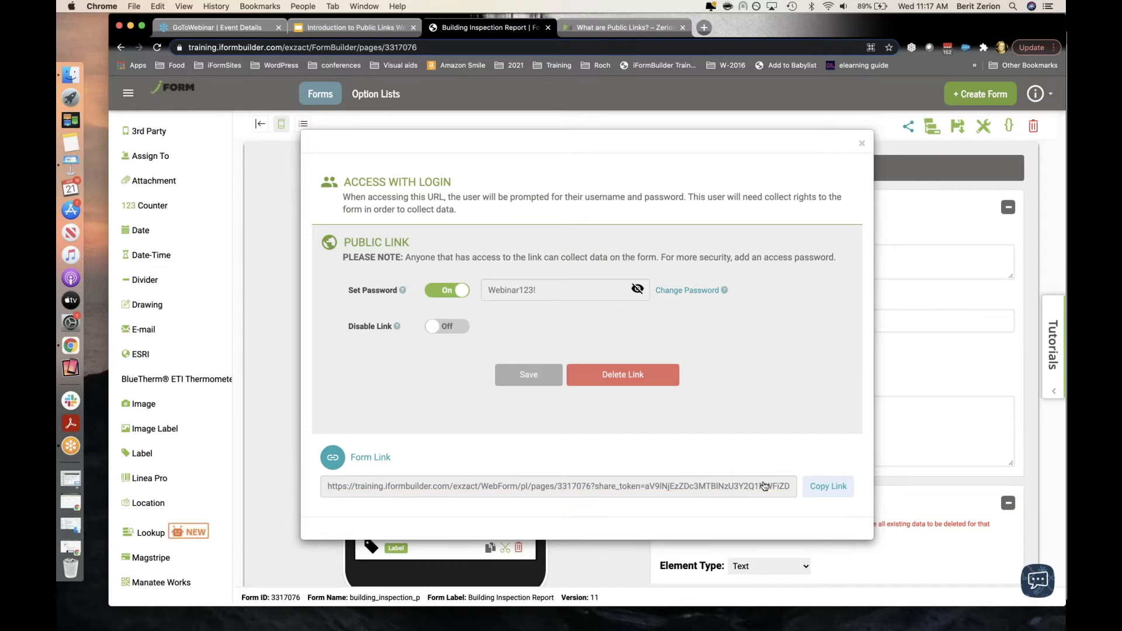
left_click(813, 493)
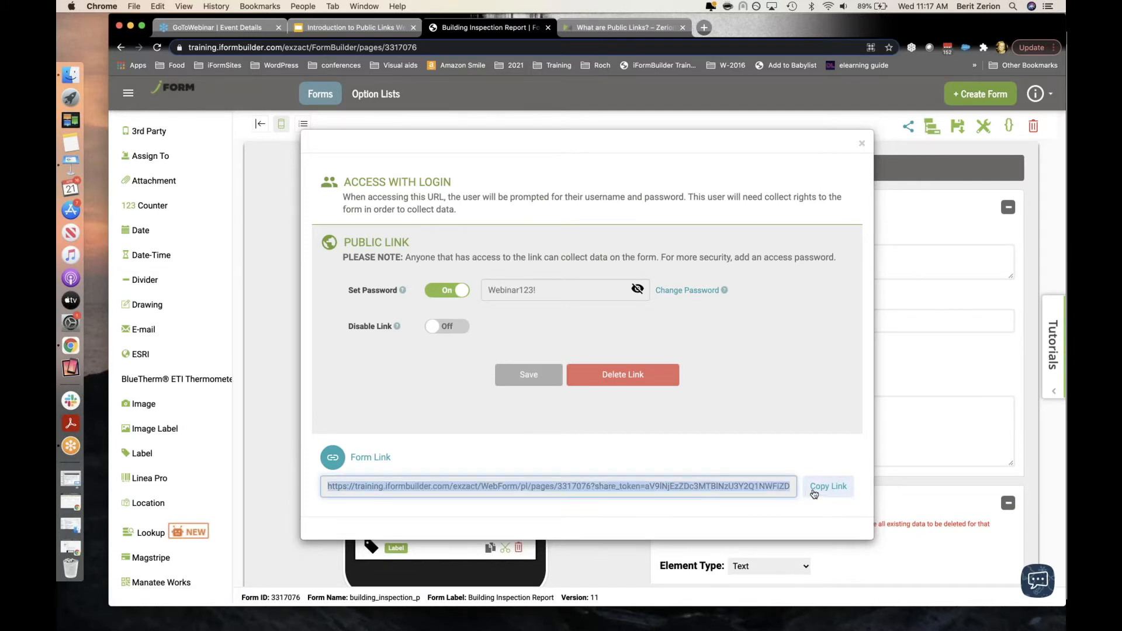
left_click(814, 494)
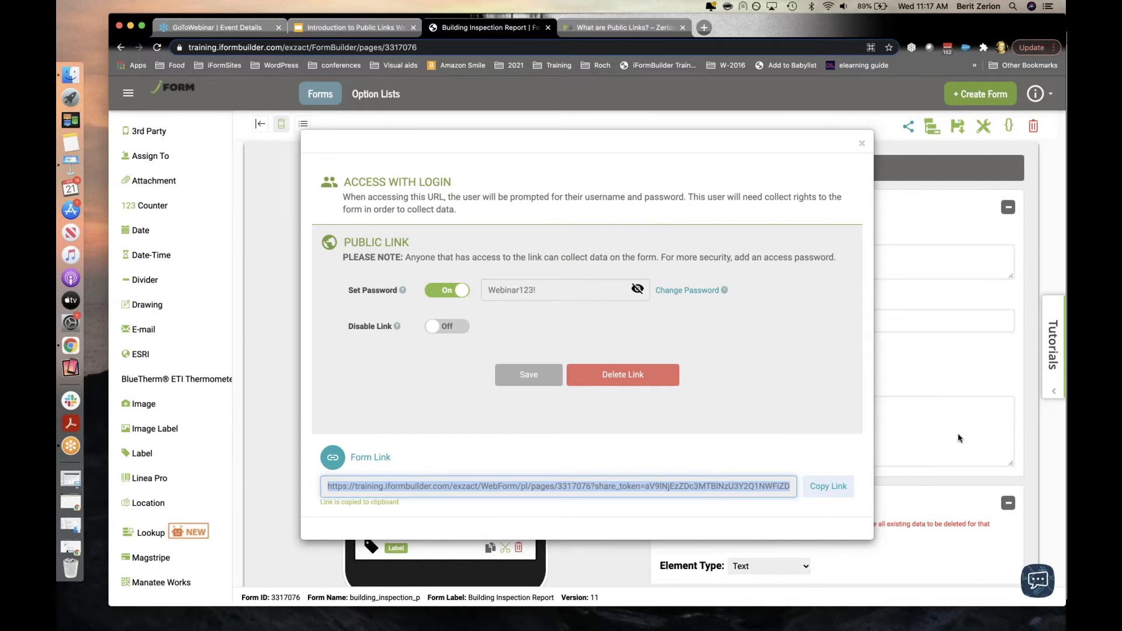
left_click(704, 28)
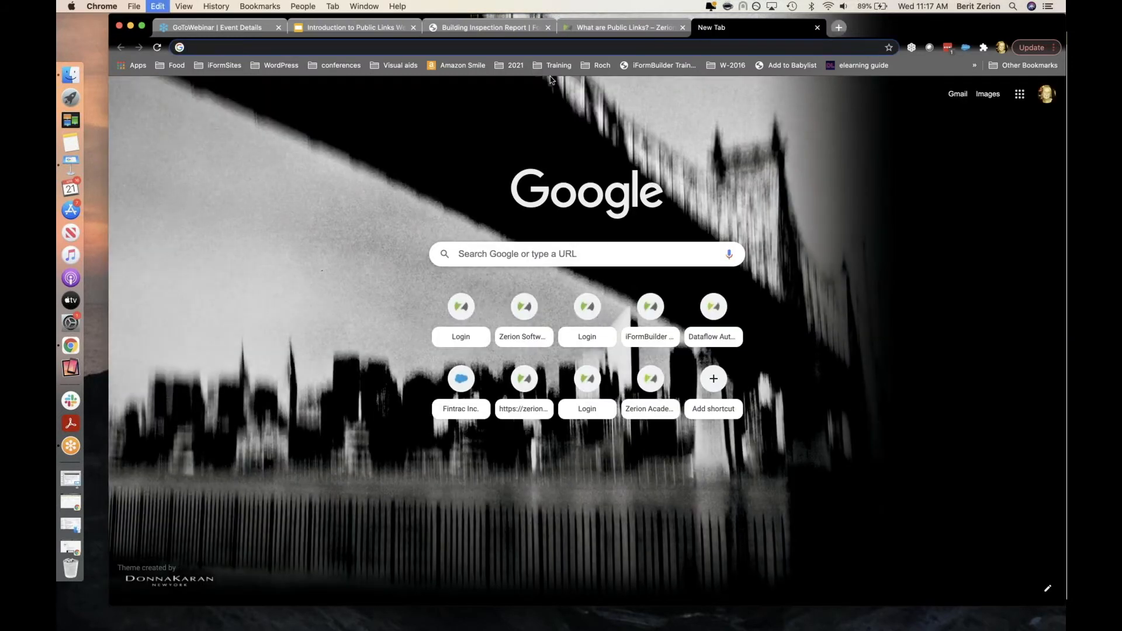
Step: Load the pasted public link and enter the access password, retyping it after a rejected attempt
key("super+v")
key("Return")
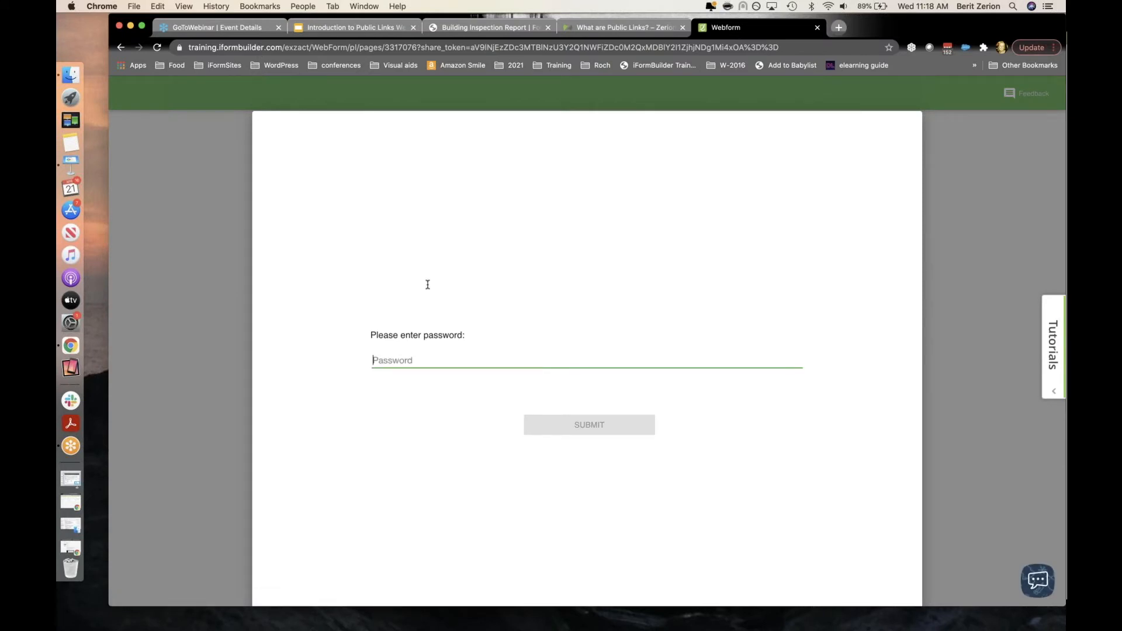
type("•••••••••")
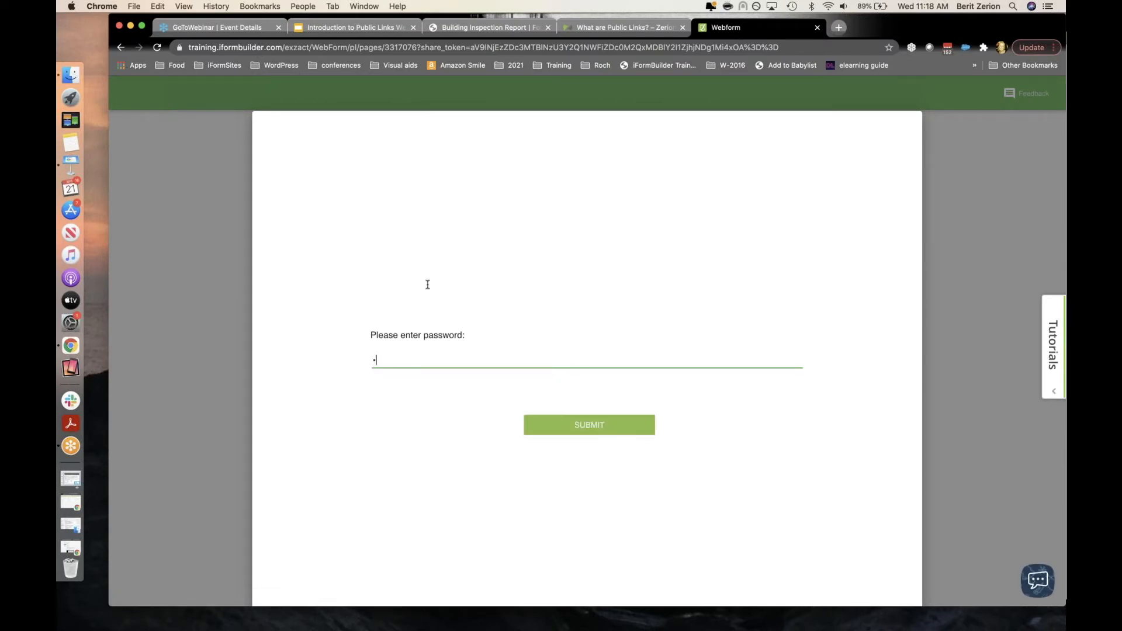
type("••••")
left_click(581, 428)
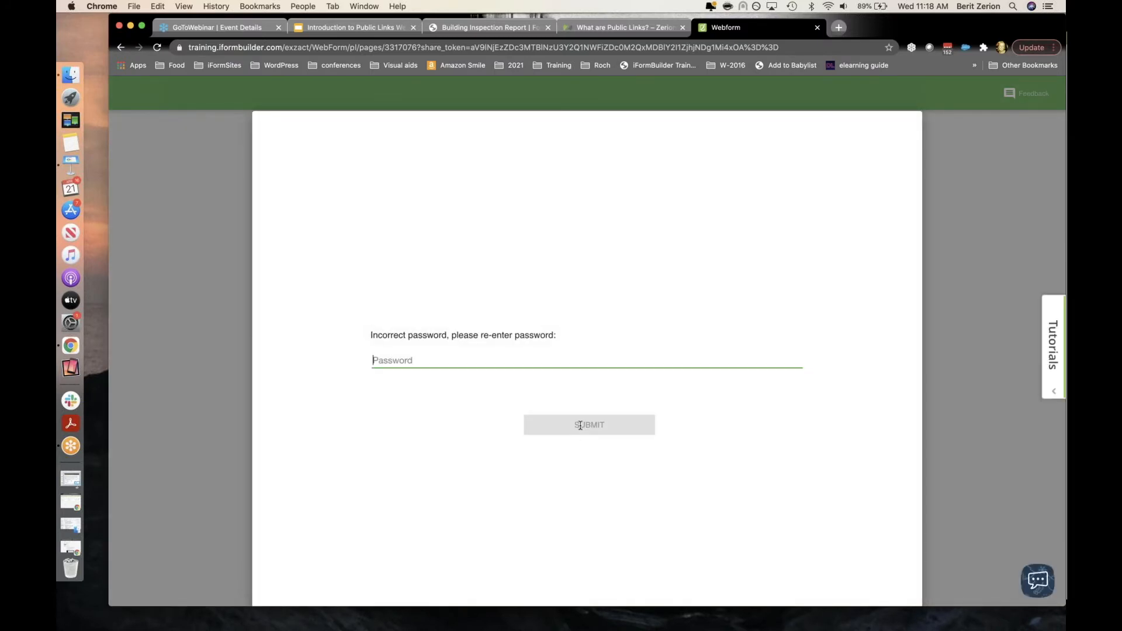
type("••••••••••")
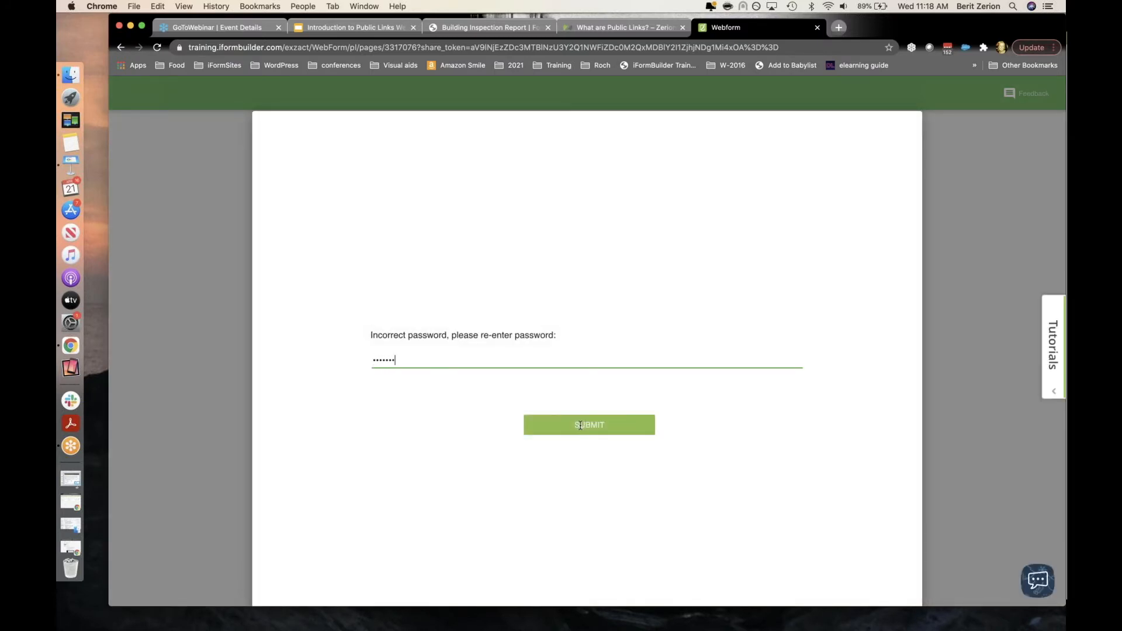
type("•")
Step: Unlock the webform, accept the inspection date, confirm the current location, and start a new Room Inspection entry
left_click(575, 429)
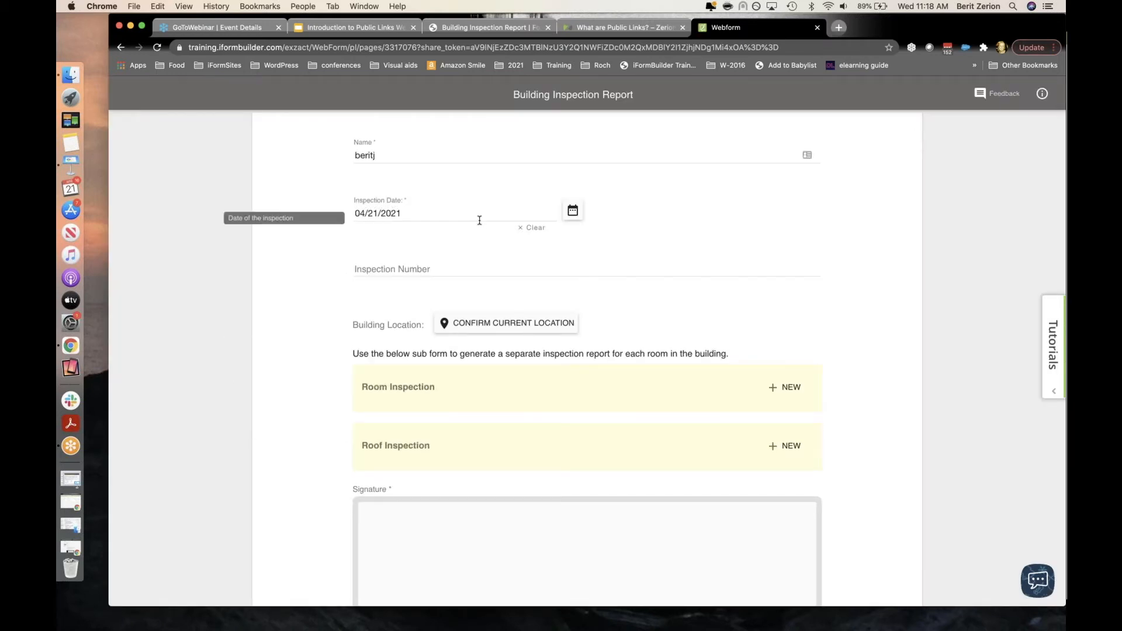
left_click(573, 211)
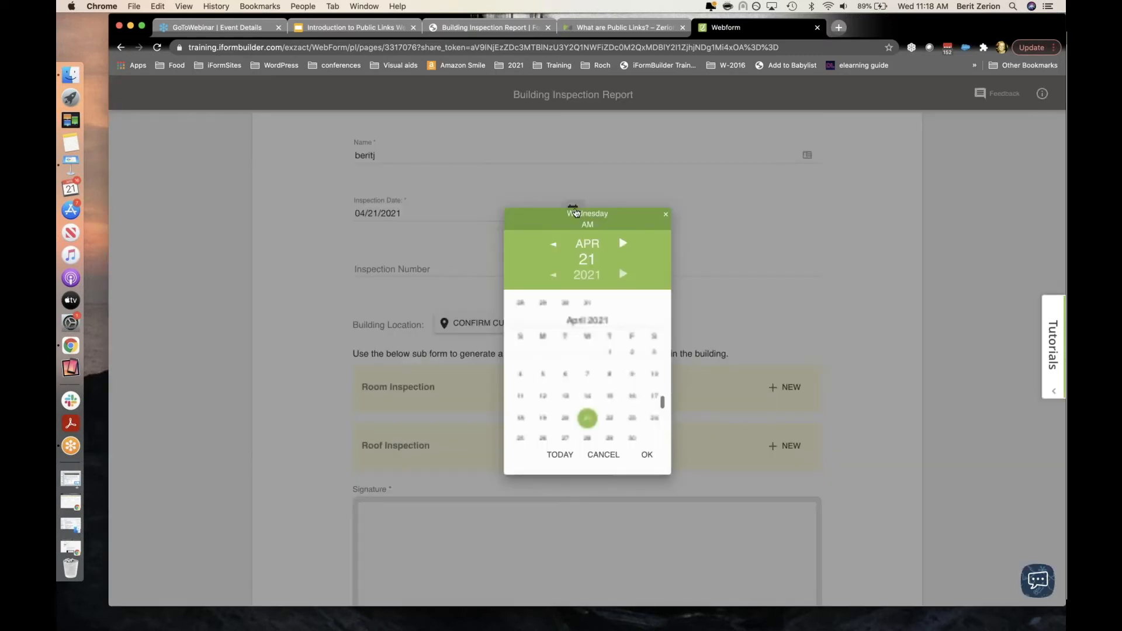
left_click(647, 456)
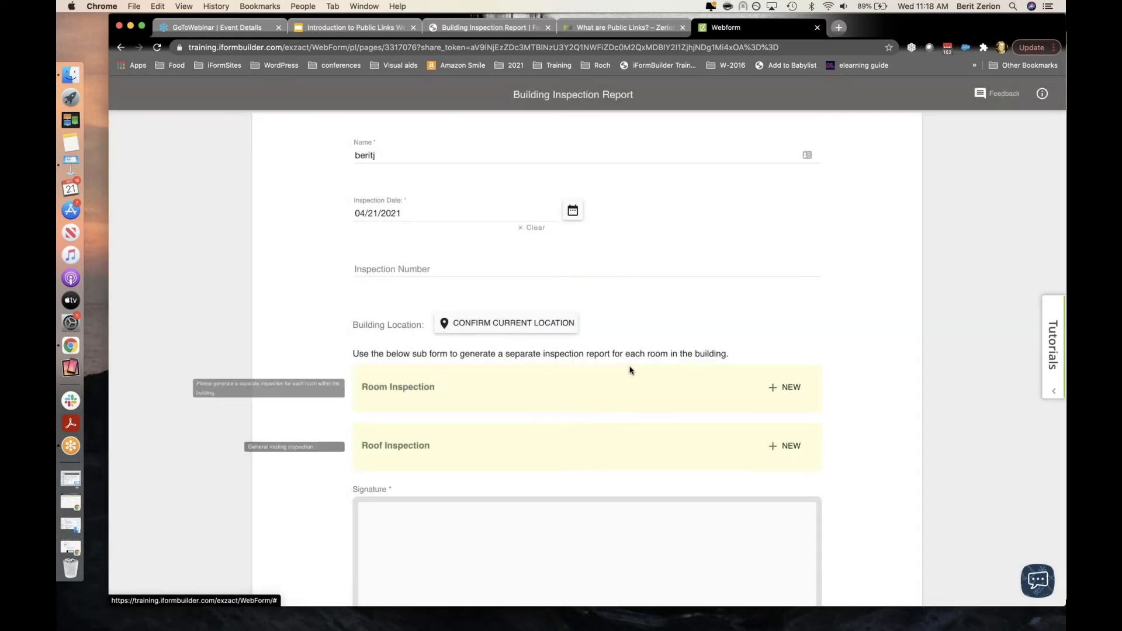
left_click(510, 325)
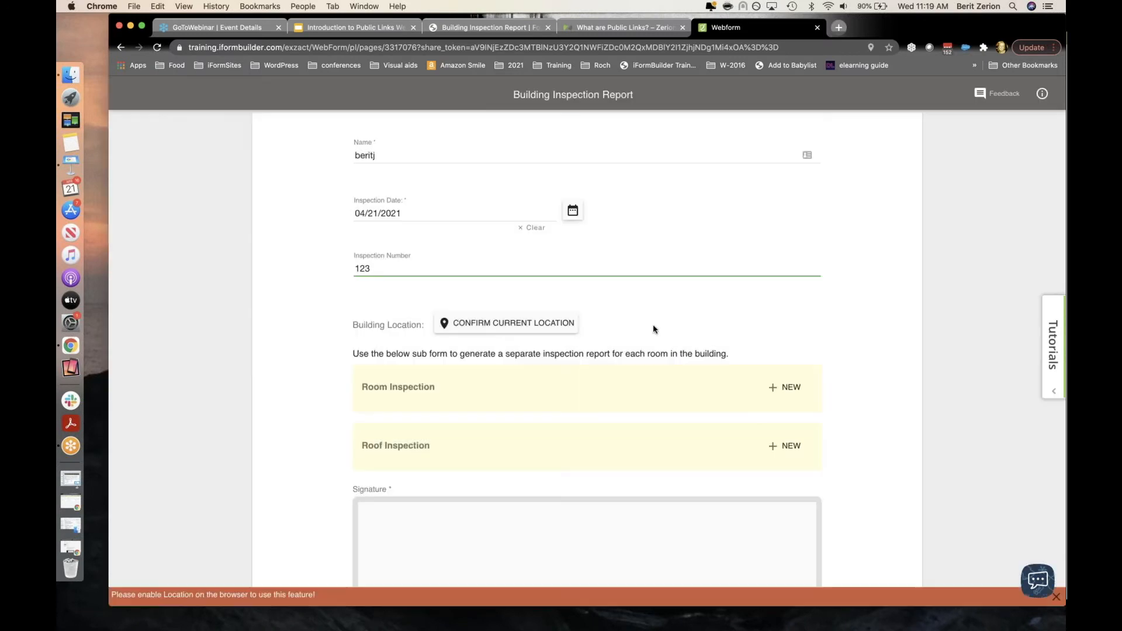
left_click(660, 387)
left_click(778, 389)
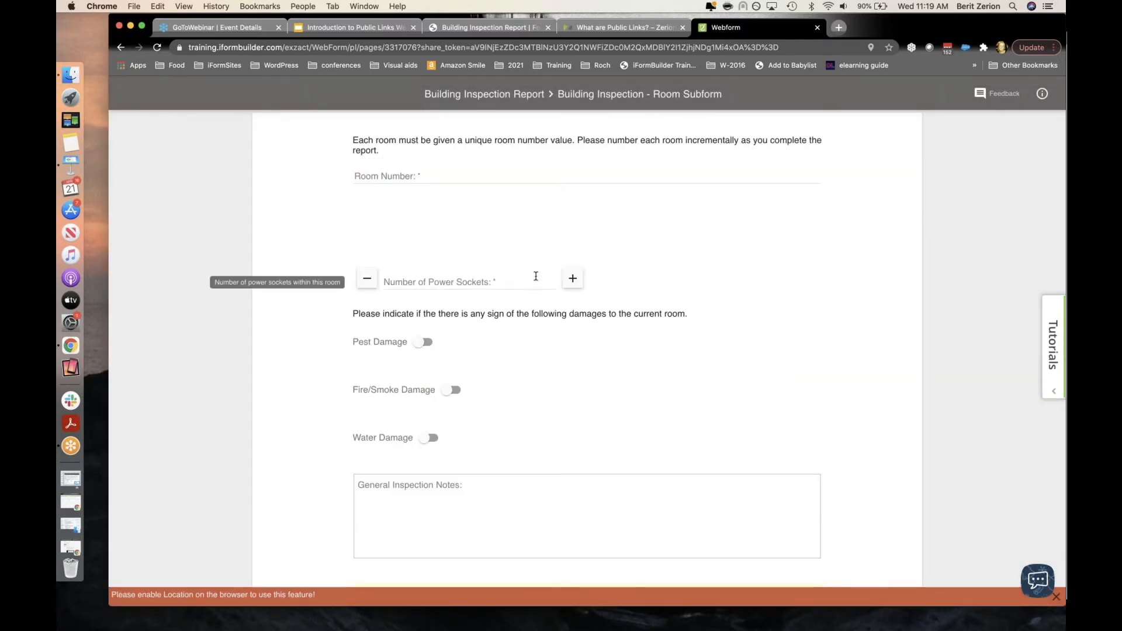
Step: Enter room number 123, pick Living Room, and raise Number of Power Sockets to 4
left_click(412, 177)
type("123")
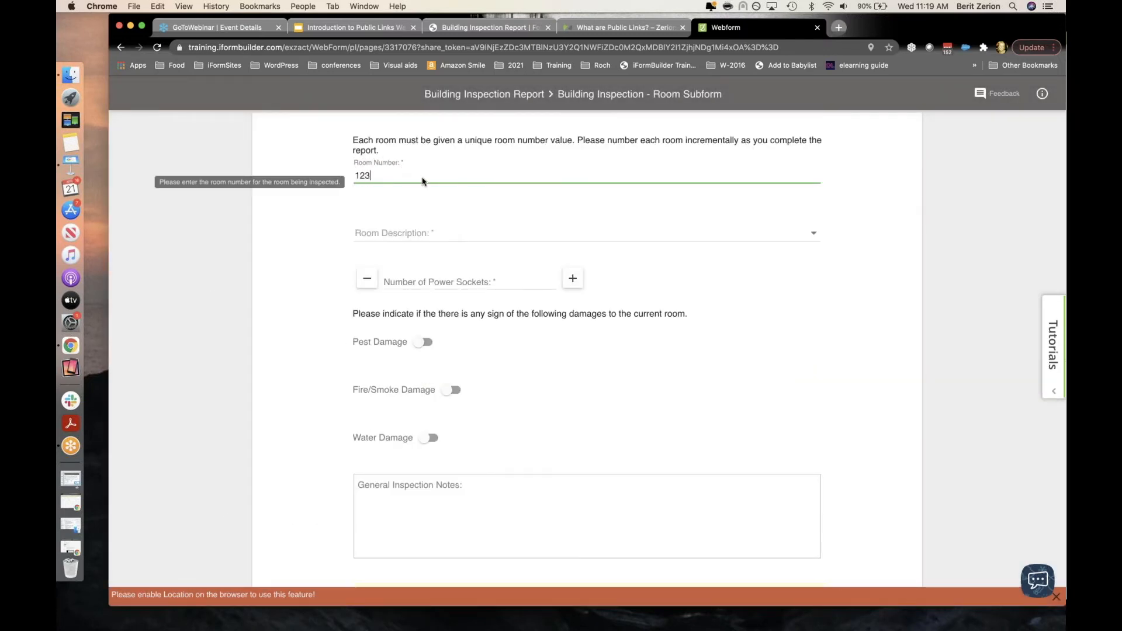
left_click(428, 235)
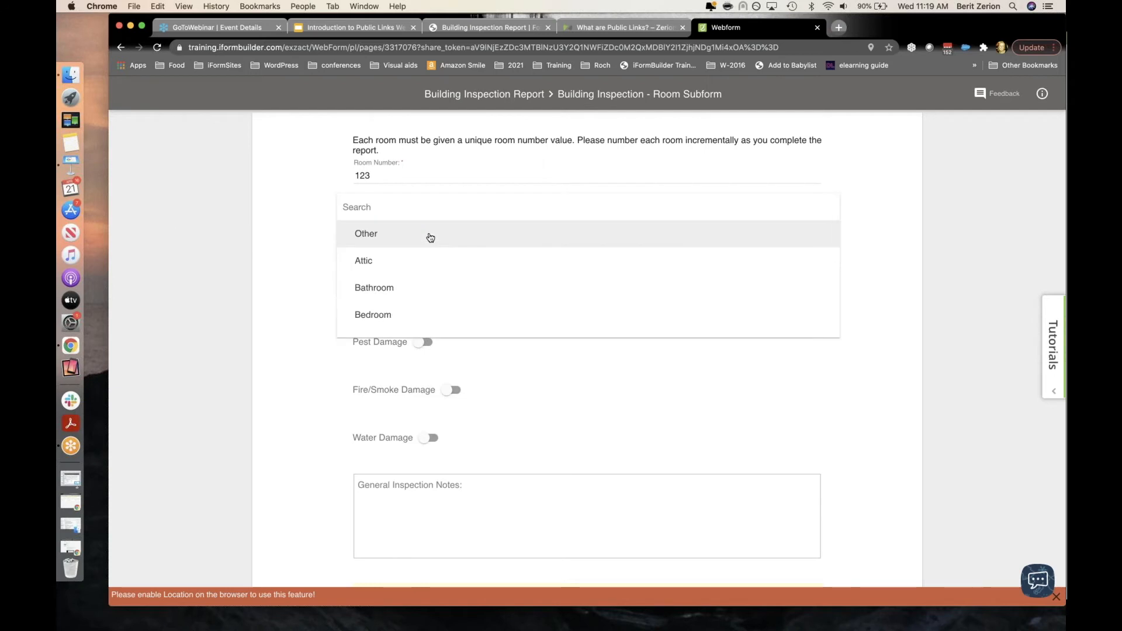
scroll(429, 267, "down", 4)
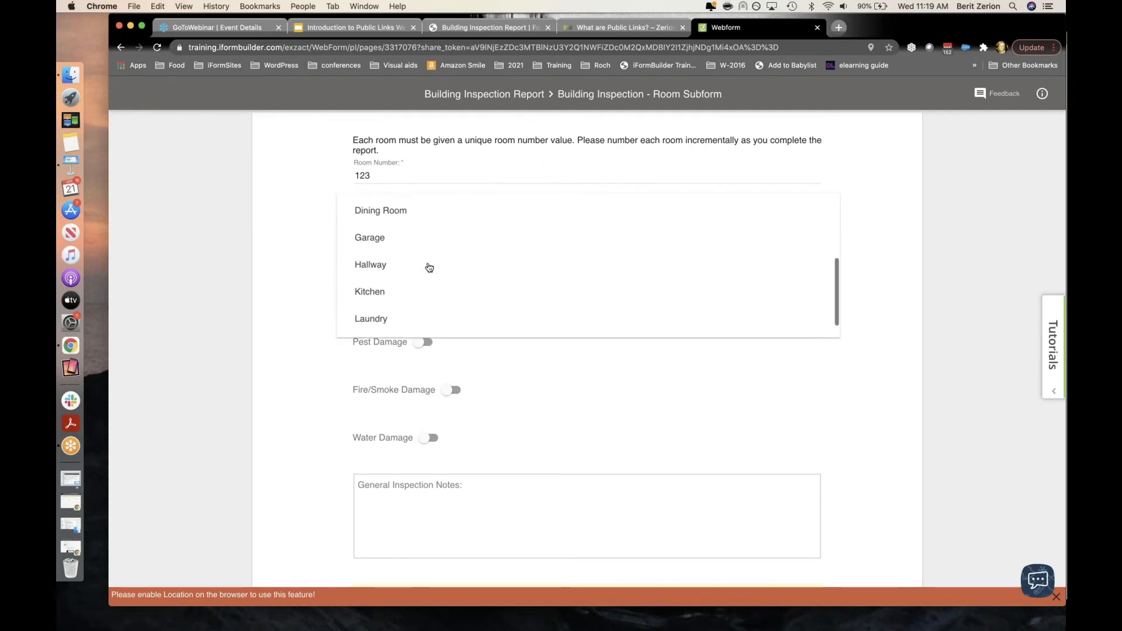
scroll(427, 267, "down", 1)
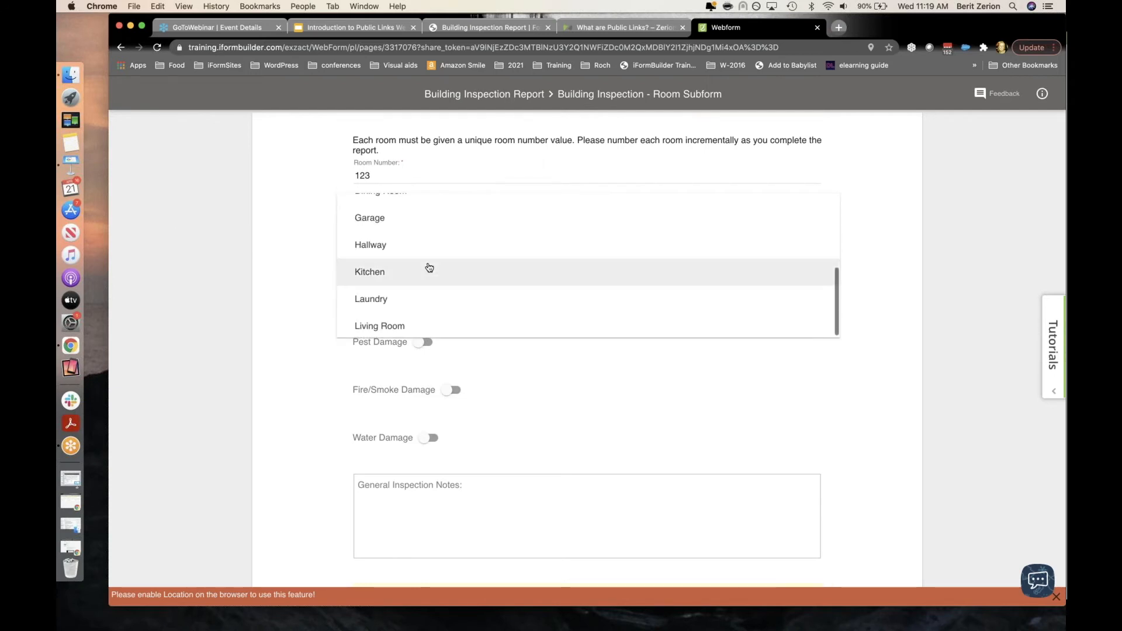
left_click(397, 323)
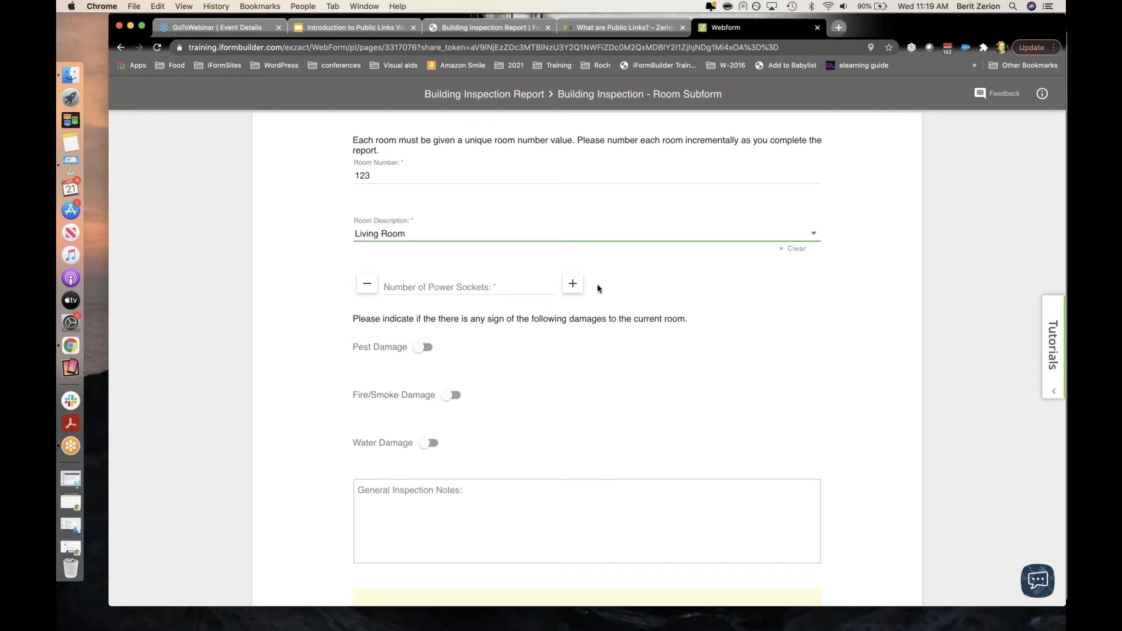
left_click(574, 285)
left_click(574, 285)
left_click(573, 285)
left_click(574, 285)
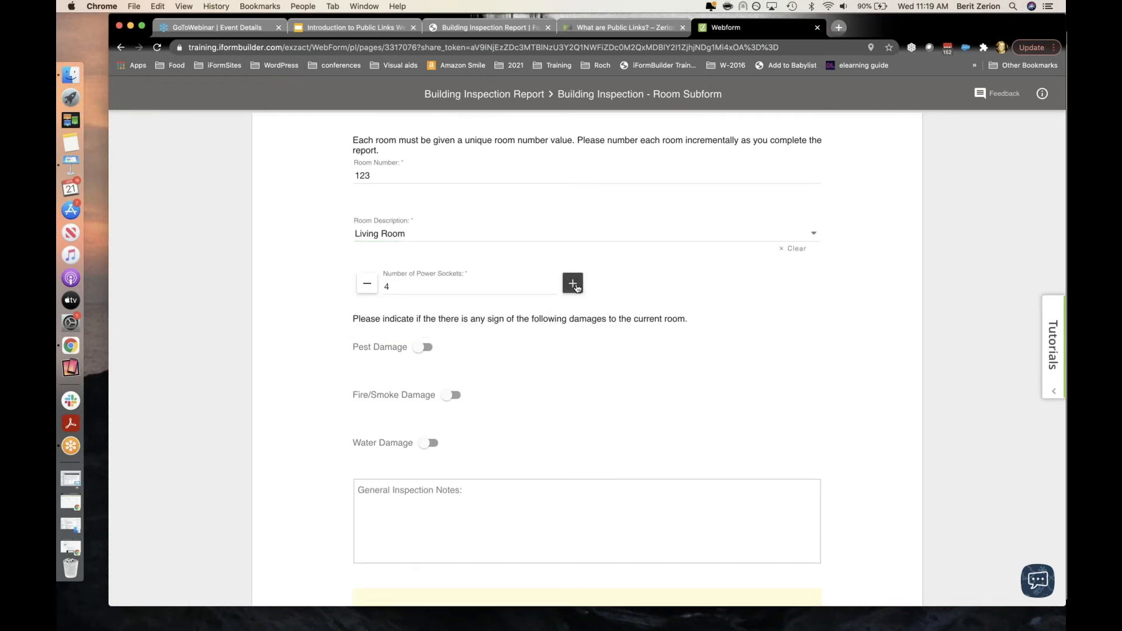
Step: Flag pest, fire/smoke and water damage, note 'Room was a mess!', and save the room entry
left_click(428, 347)
left_click(454, 395)
left_click(434, 446)
scroll(435, 447, "down", 2)
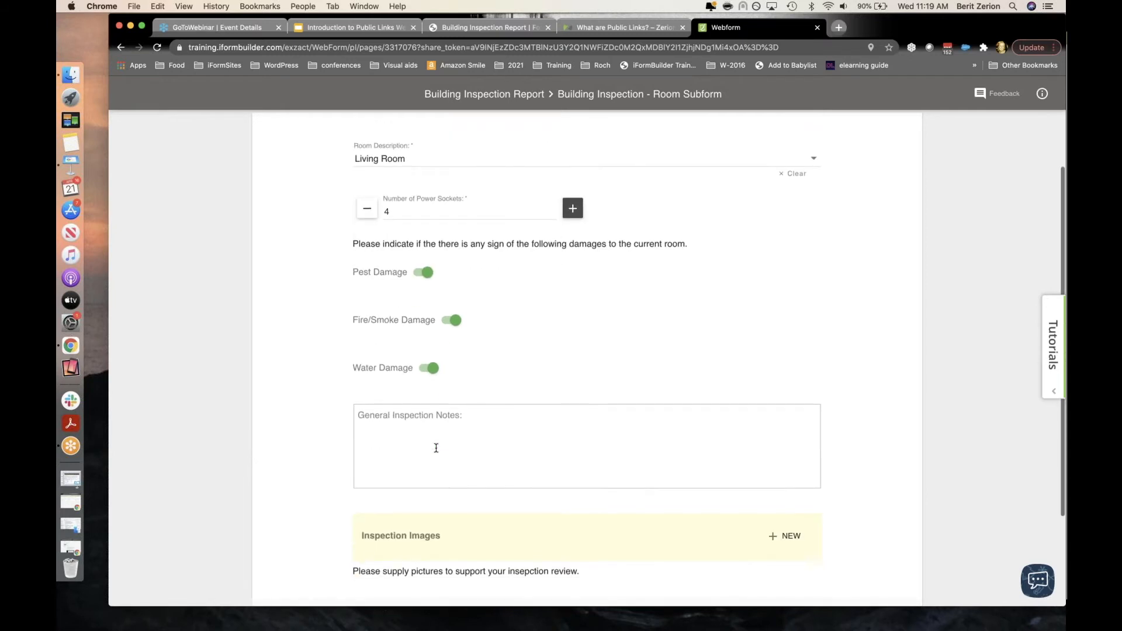
left_click(436, 447)
type("Room")
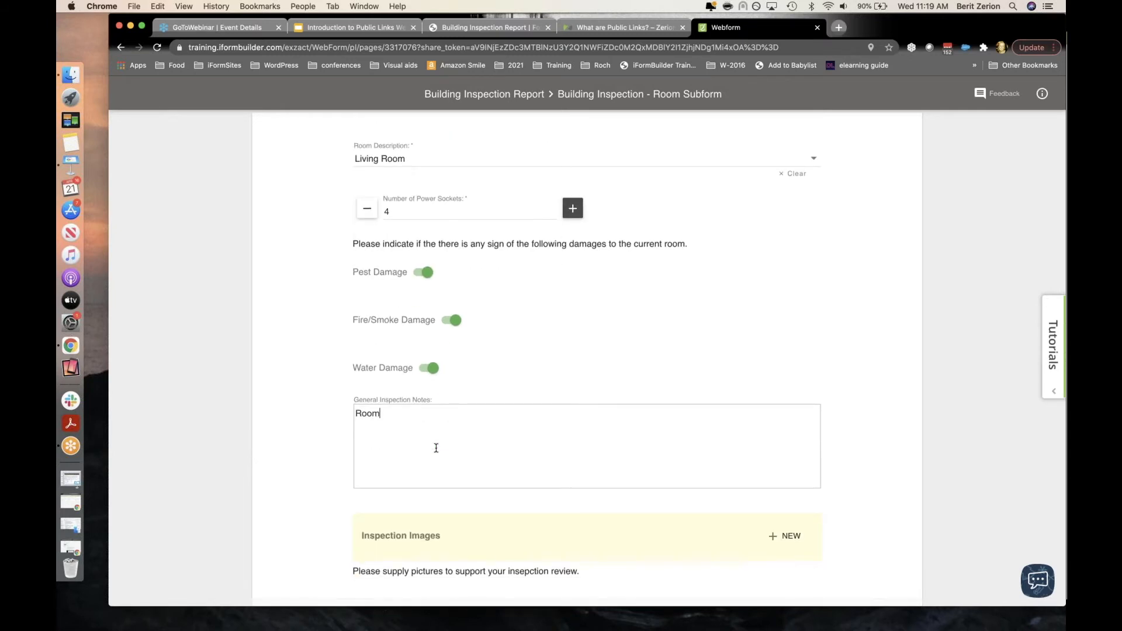
type(" was a mess!")
scroll(573, 454, "down", 3)
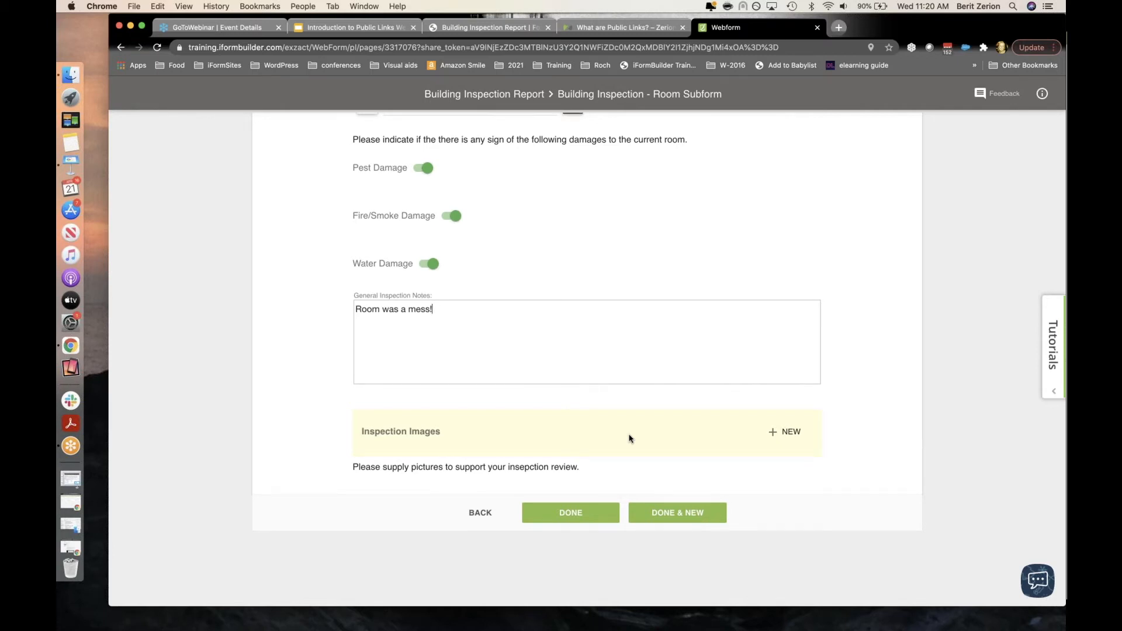
scroll(628, 440, "down", 1)
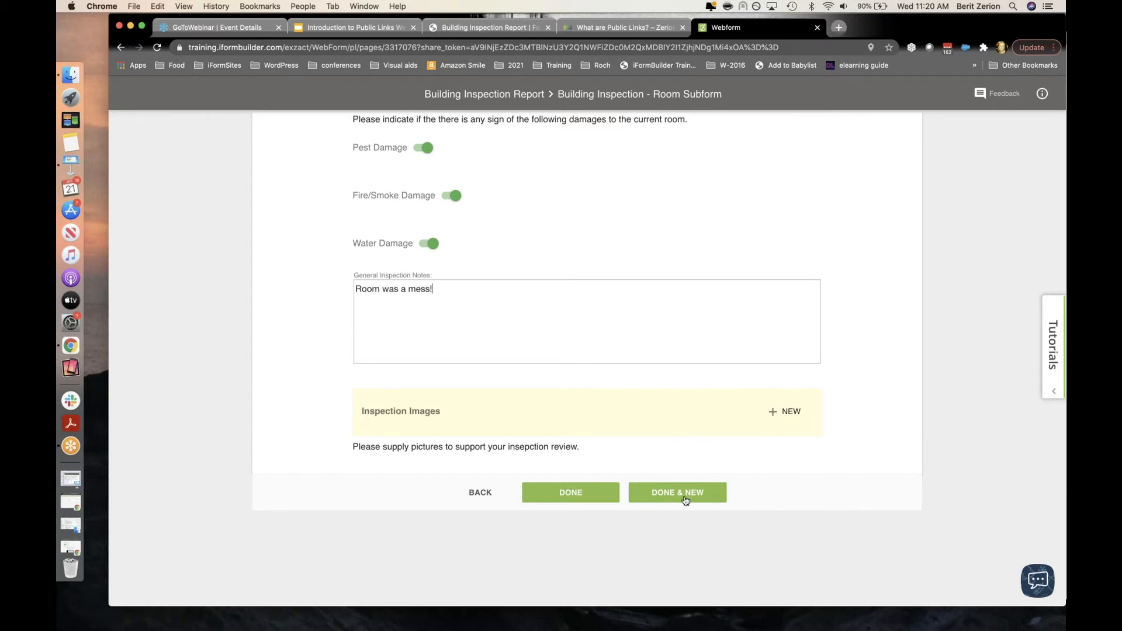
left_click(578, 498)
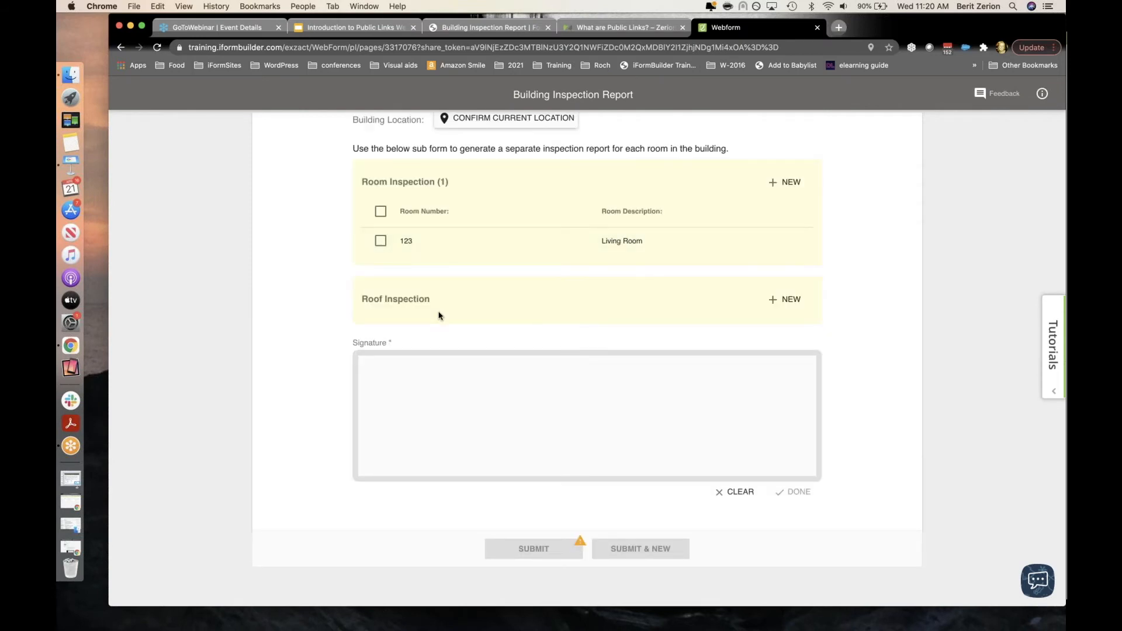
Step: Add a roof inspection checking Structural Weakness, Missing/Damaged Tiles and Broken Gutters or Awnings
scroll(439, 315, "down", 1)
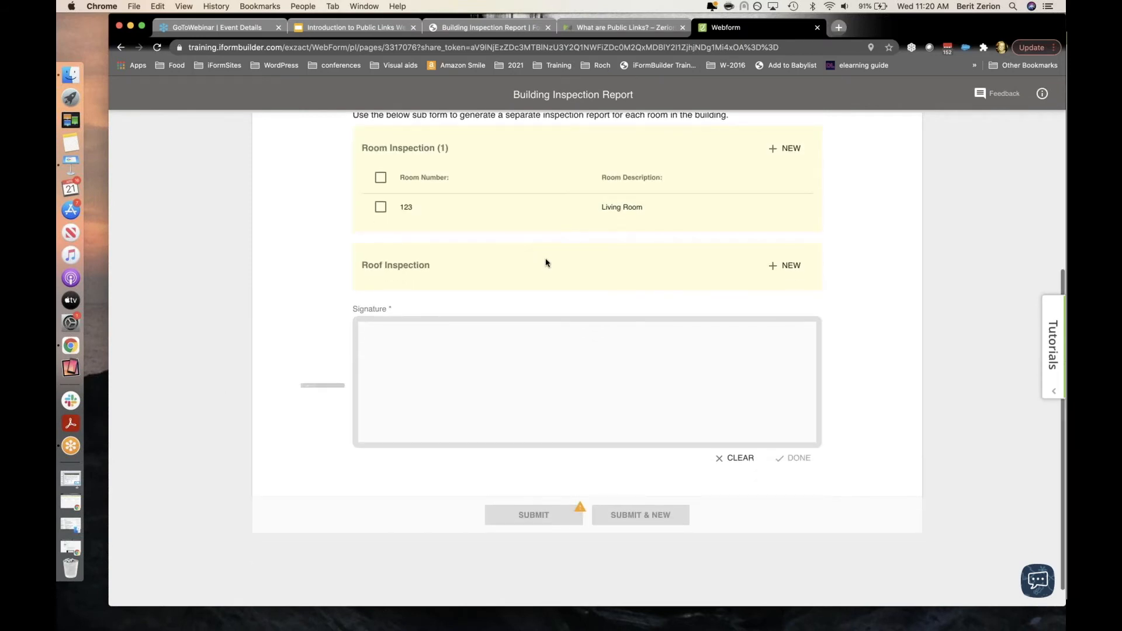
left_click(785, 268)
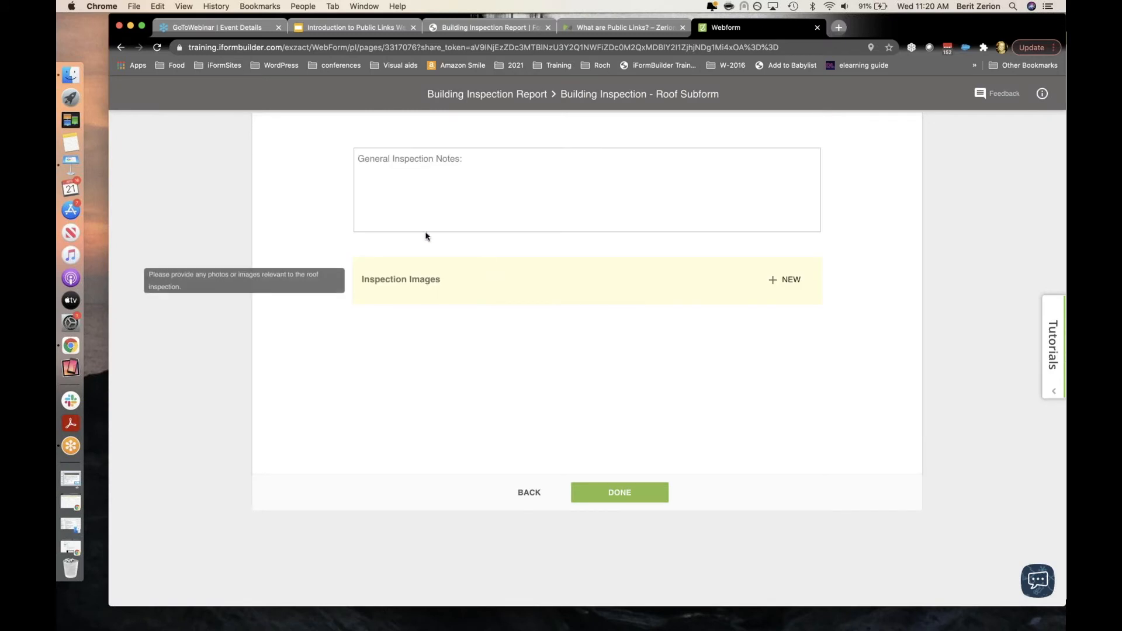
scroll(435, 196, "up", 2)
left_click(402, 180)
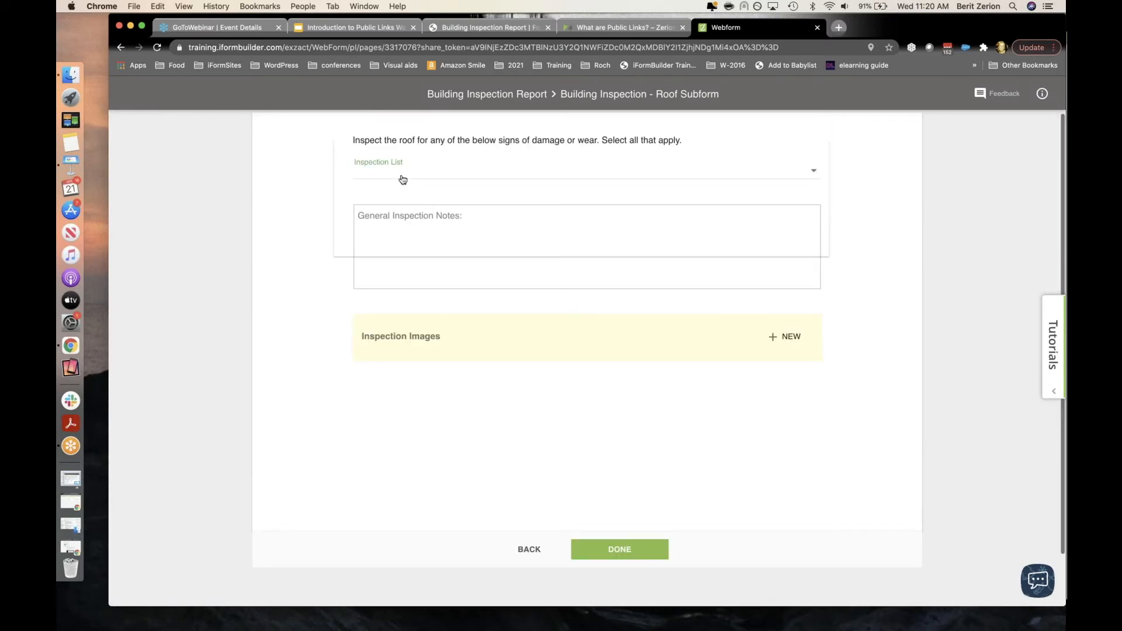
left_click(394, 256)
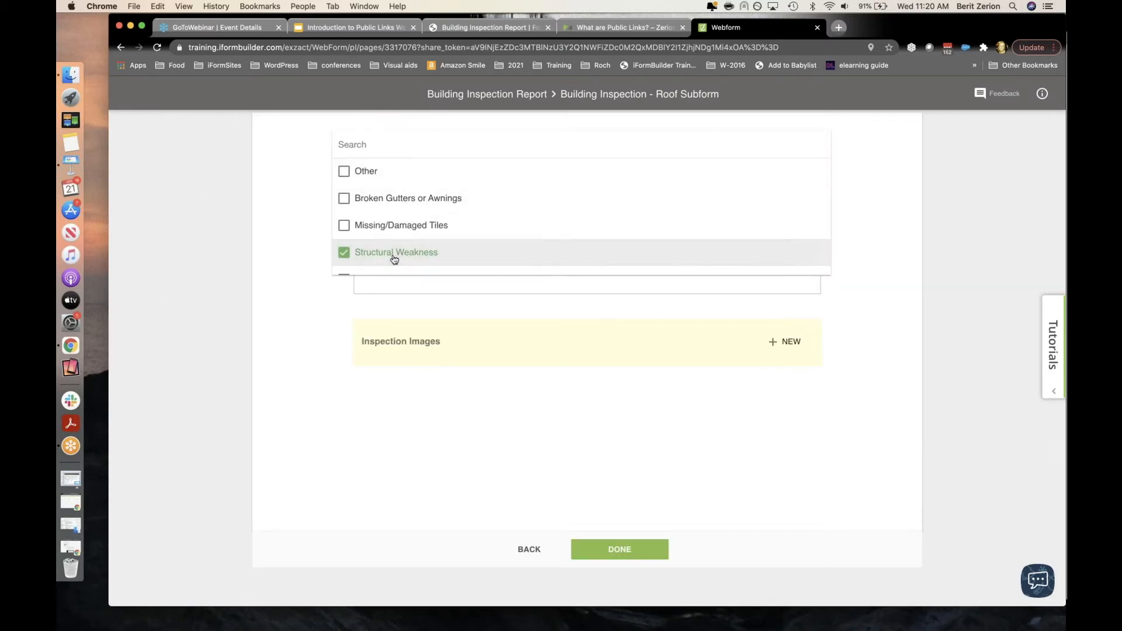
left_click(388, 226)
left_click(379, 199)
left_click(286, 220)
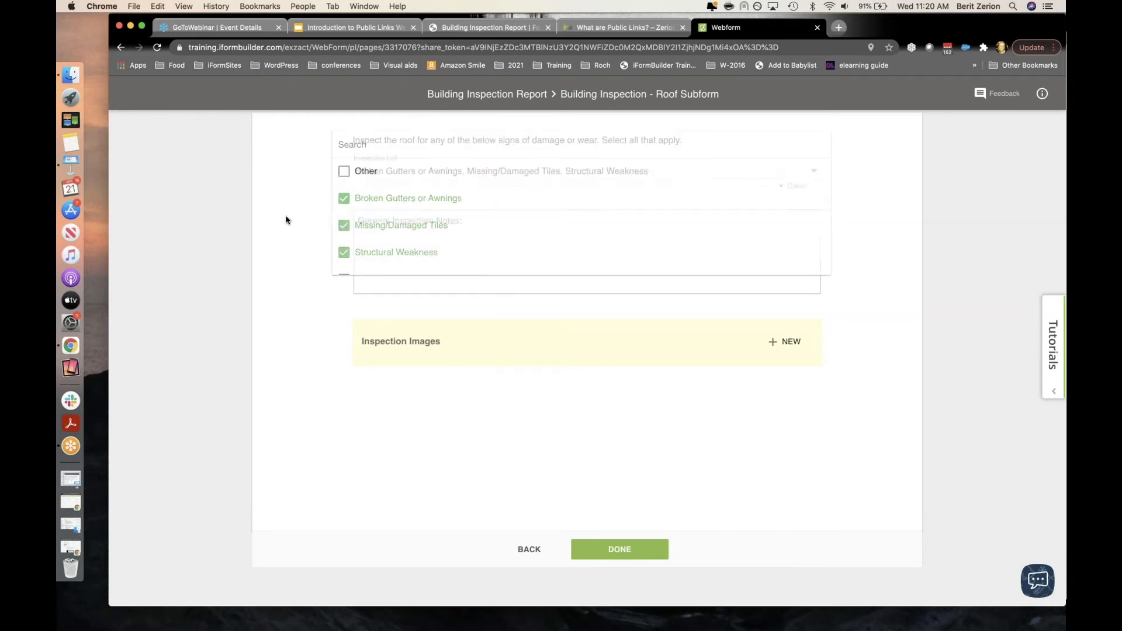
Step: Note the roof as 'In bad shape' and save the roof entry
left_click(421, 215)
type("In bad shape")
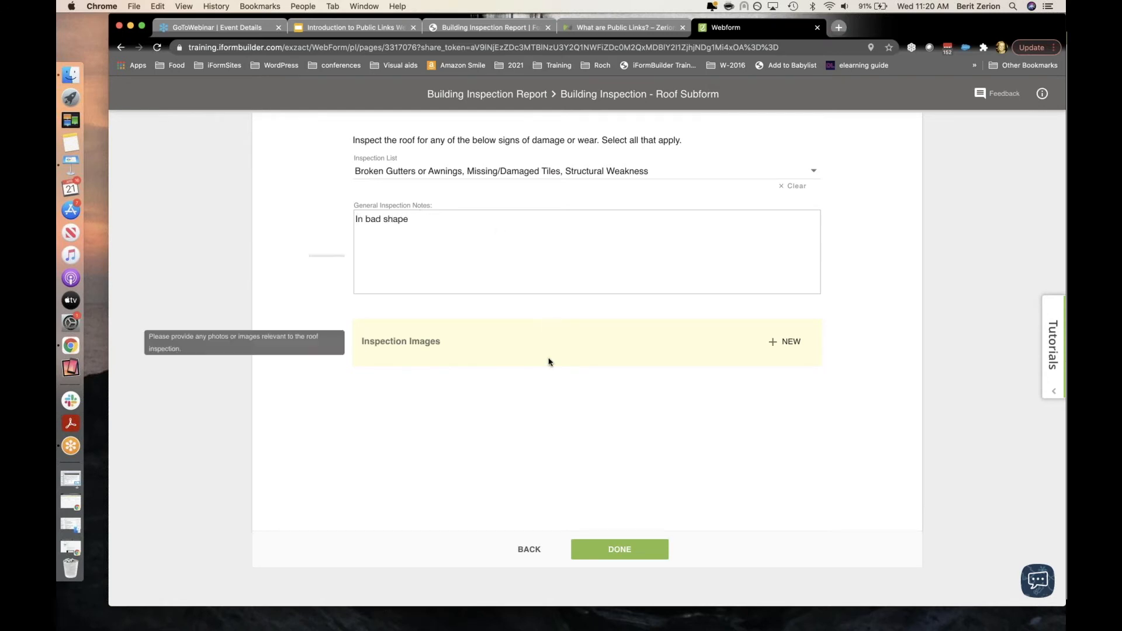
left_click(622, 553)
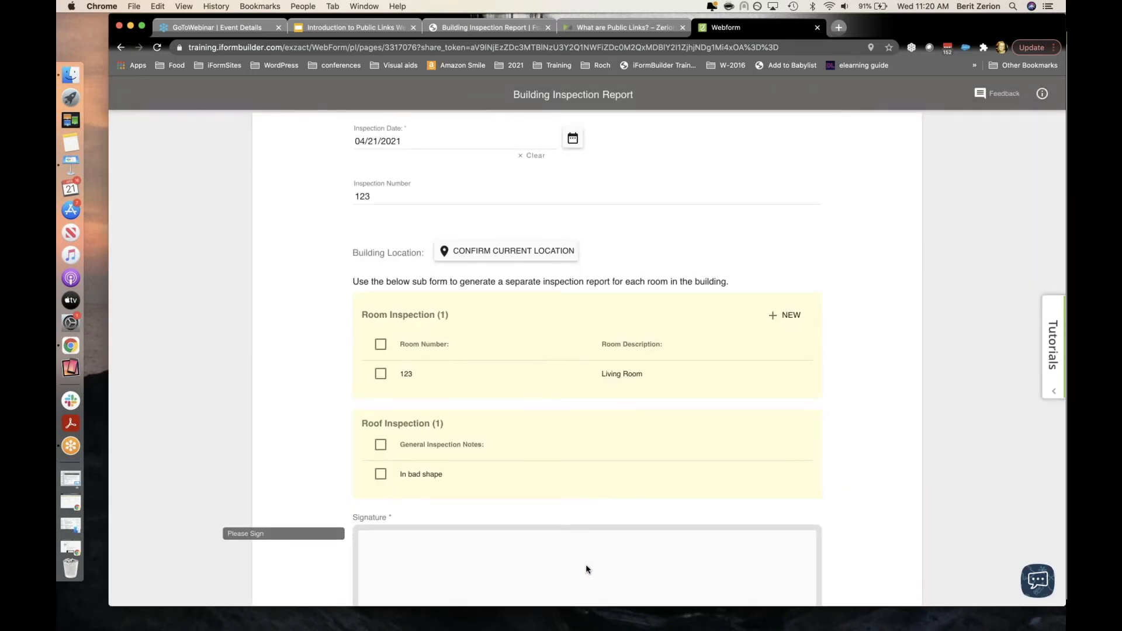
scroll(516, 421, "down", 5)
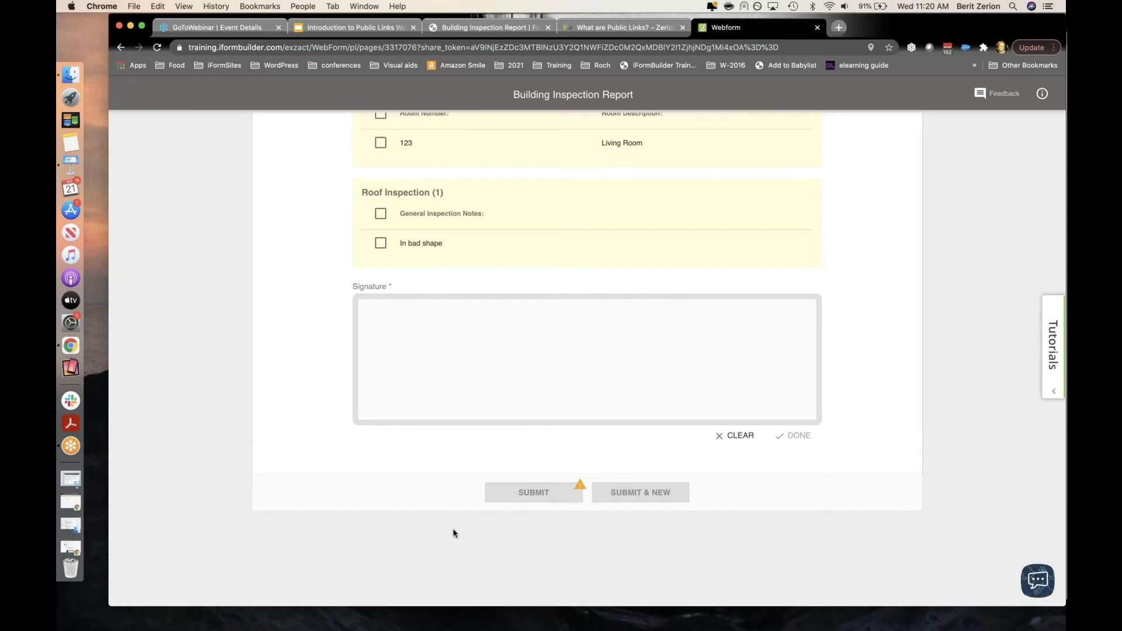
Step: Handwrite a signature in the Signature box, save it, and submit the inspection report
mouse_move(388, 356)
left_mouse_down()
mouse_move(401, 335)
mouse_move(409, 414)
left_mouse_up()
mouse_move(428, 342)
left_mouse_down()
mouse_move(473, 403)
mouse_move(534, 370)
mouse_move(570, 386)
mouse_move(569, 370)
left_mouse_up()
left_click_drag(622, 316, 643, 387)
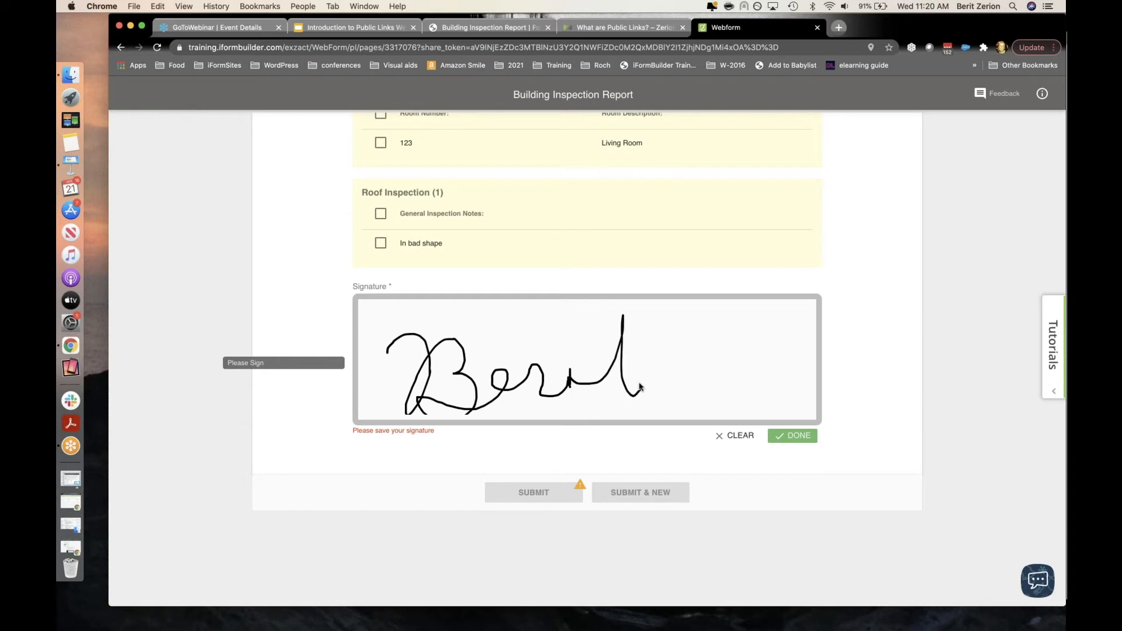
left_click_drag(652, 348, 586, 383)
left_click_drag(560, 326, 572, 329)
left_click(789, 437)
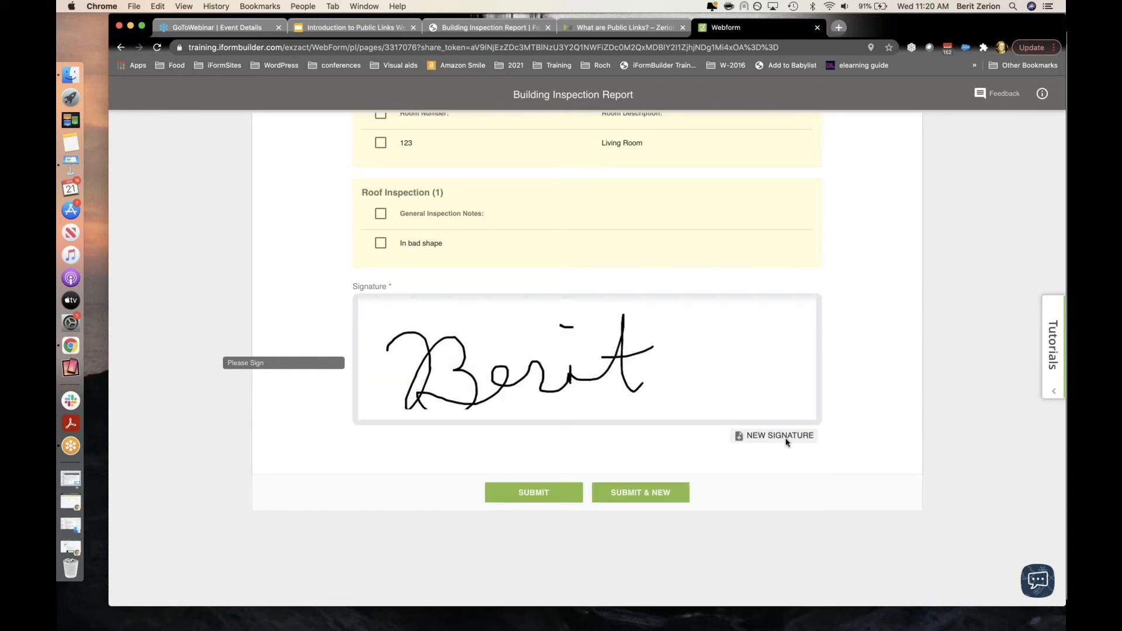
left_click(544, 497)
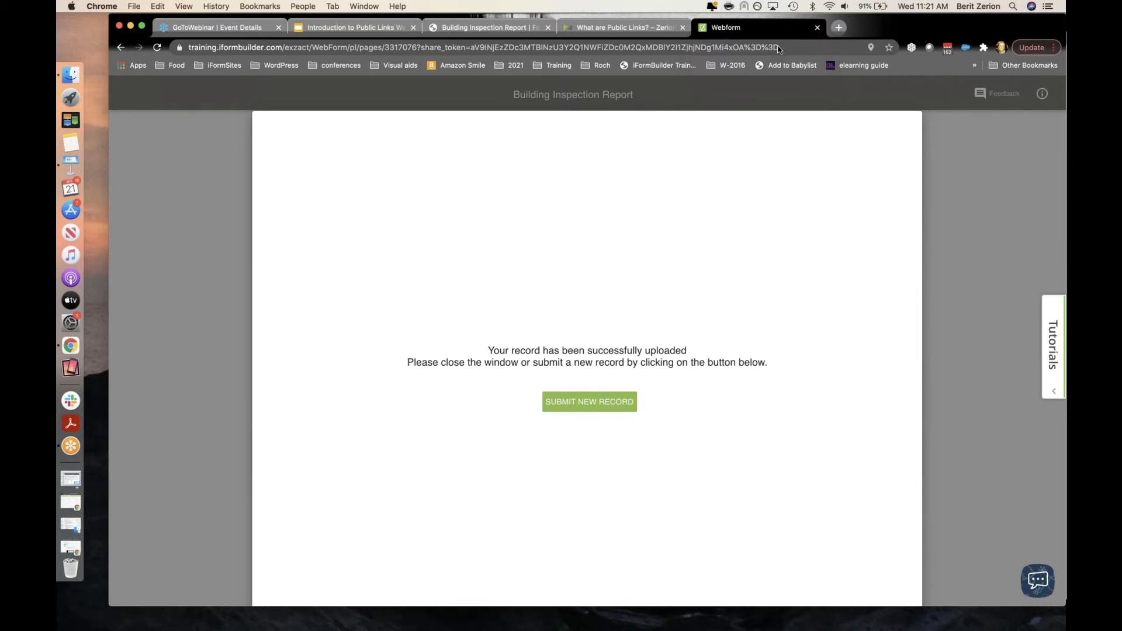
Step: Turn the public link's password off, copy the link, save, and close the webform tab
left_click(517, 24)
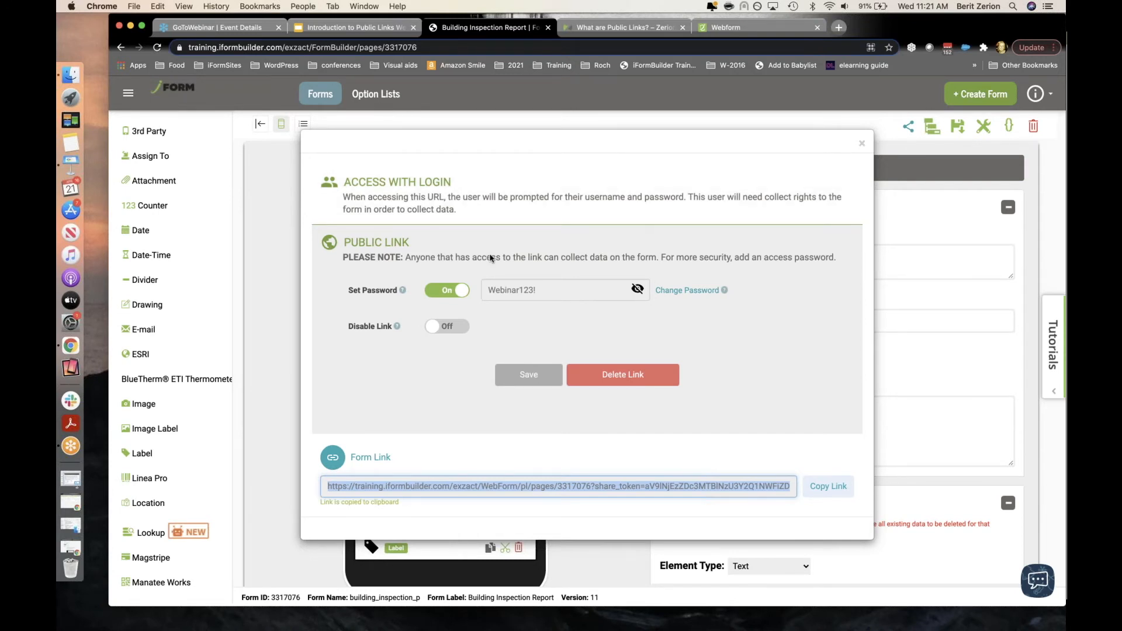
left_click(431, 292)
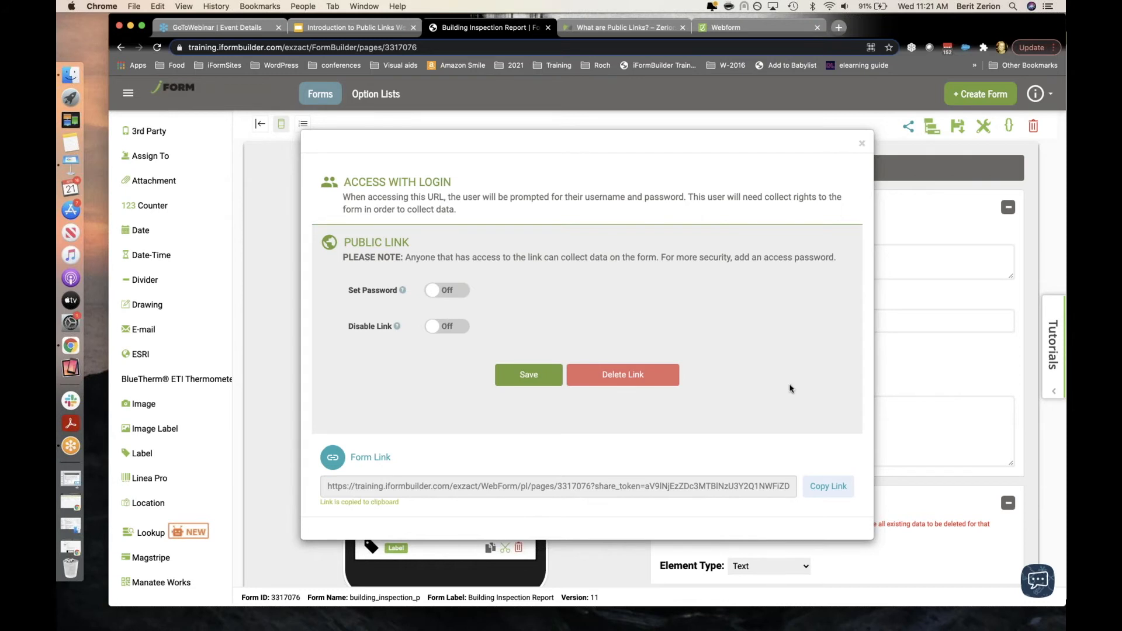
left_click(835, 491)
left_click(533, 381)
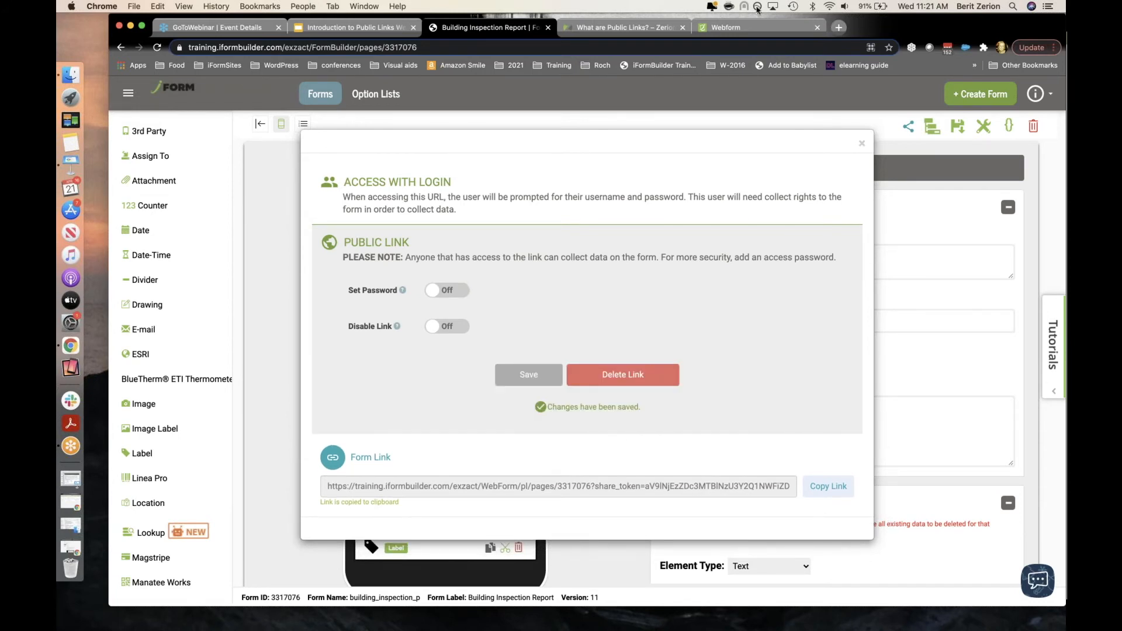
left_click(817, 28)
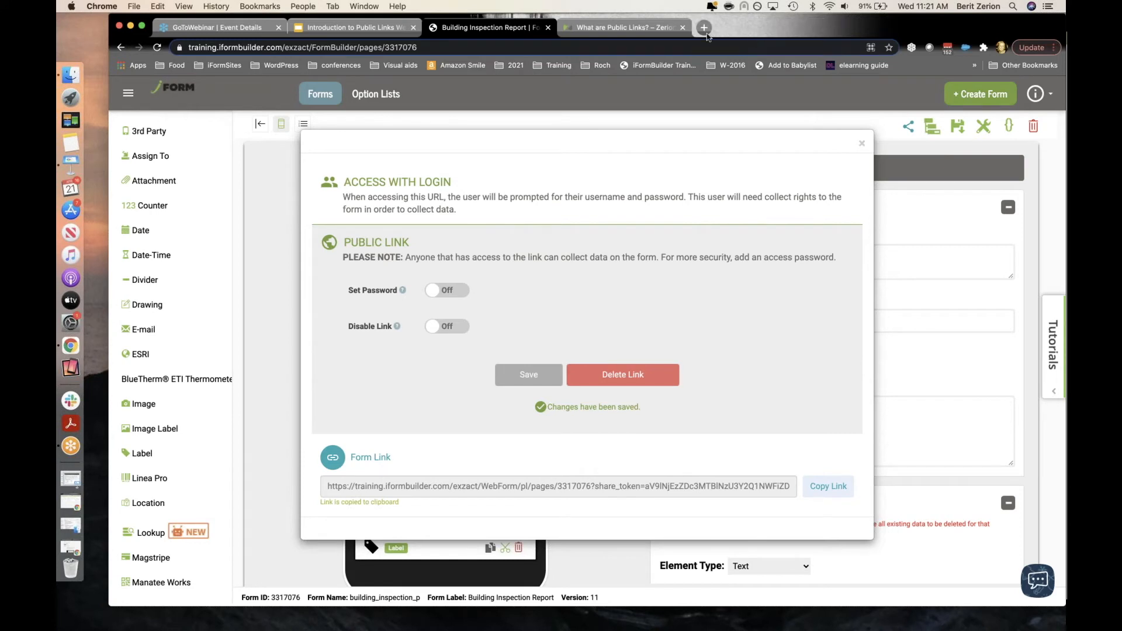
Step: Load the passwordless public link in a new tab, then return to the builder's sharing dialog
left_click(705, 27)
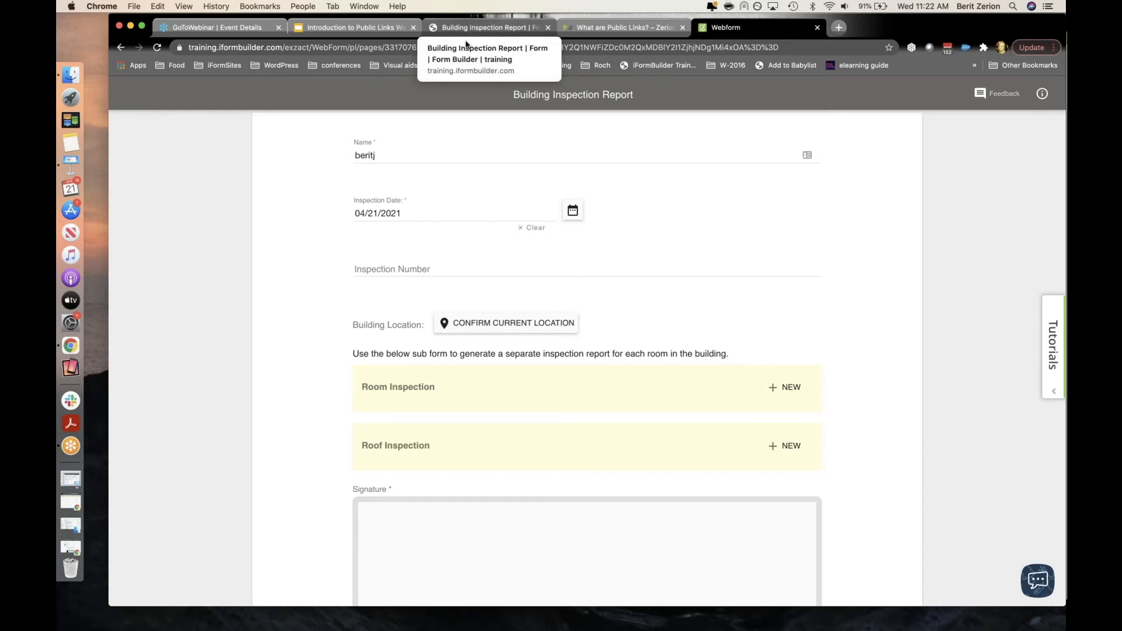
left_click(484, 31)
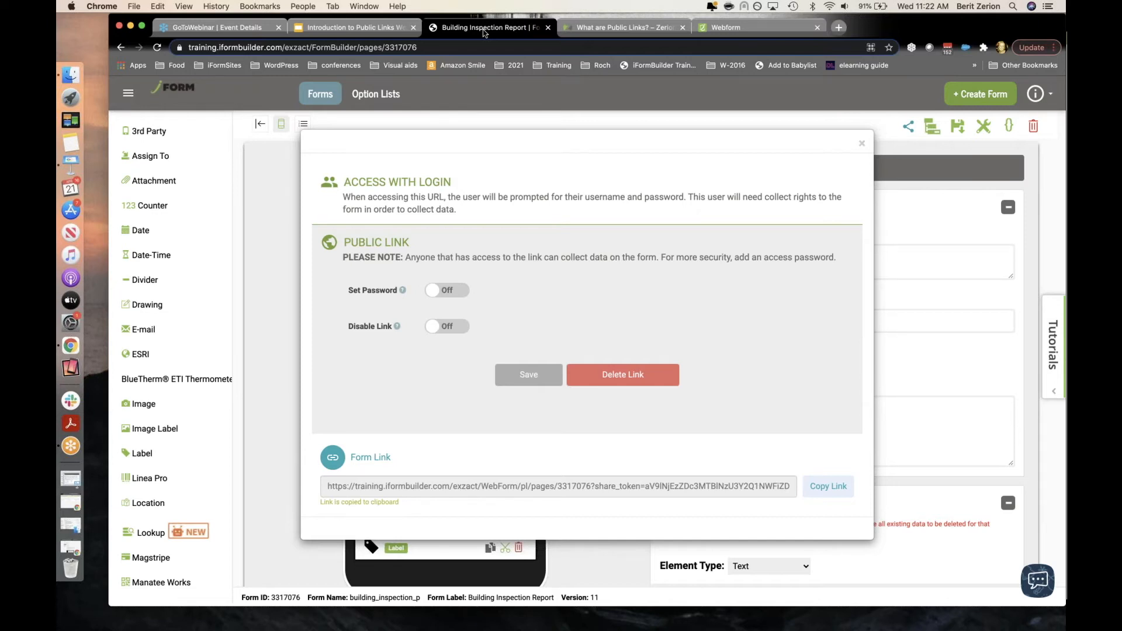
Step: Disable the public link, save, and reload the webform to confirm it stops collecting data
left_click(457, 332)
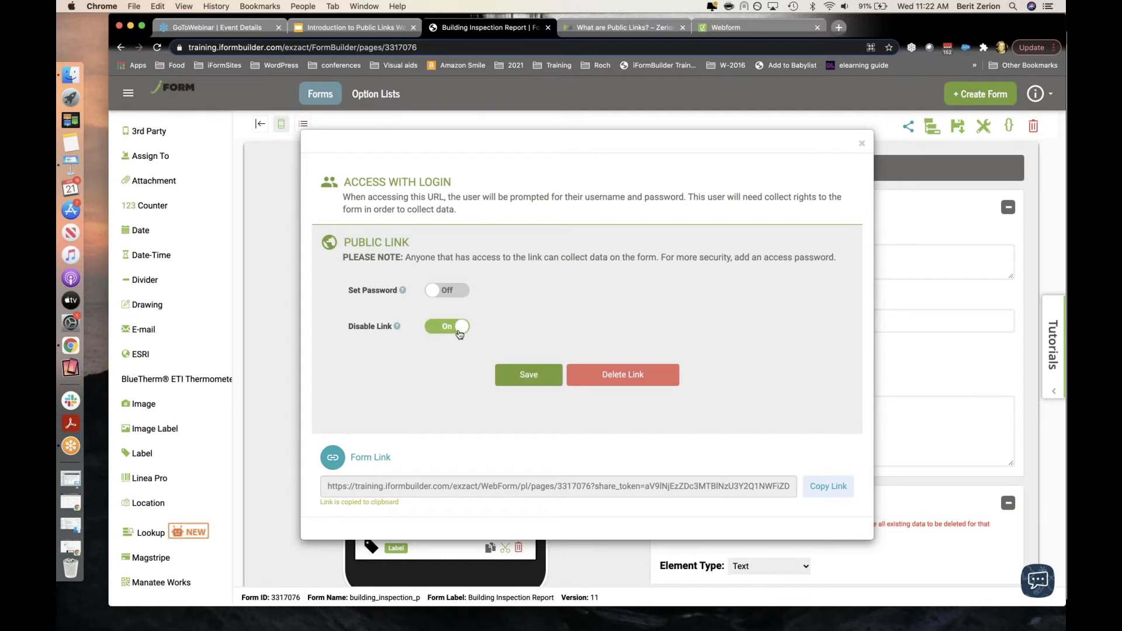
left_click(523, 378)
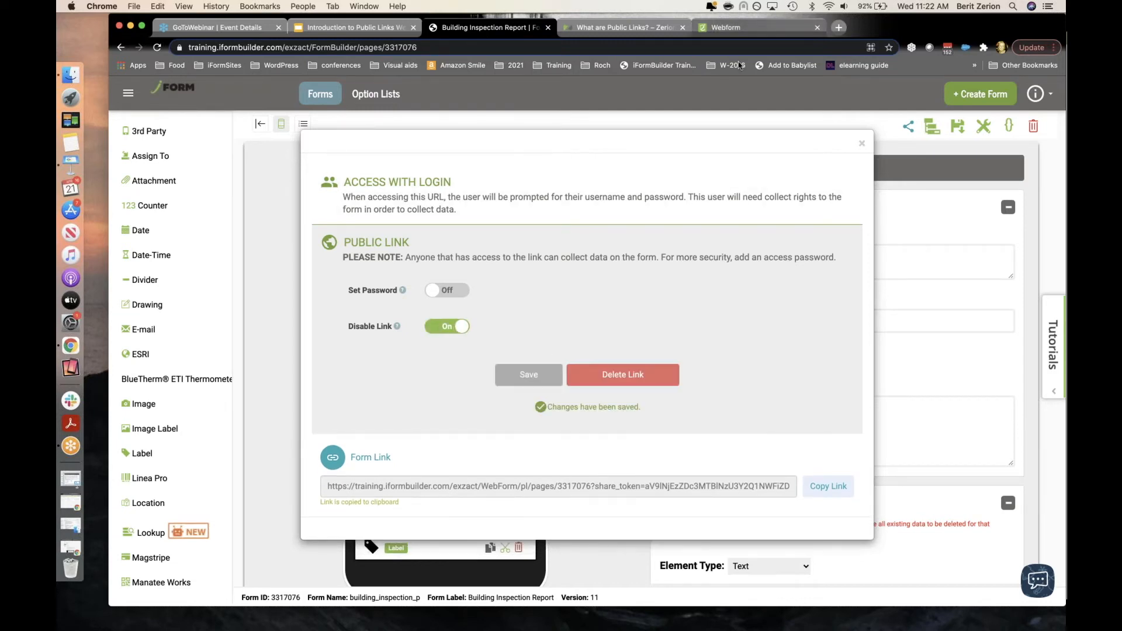
left_click(745, 28)
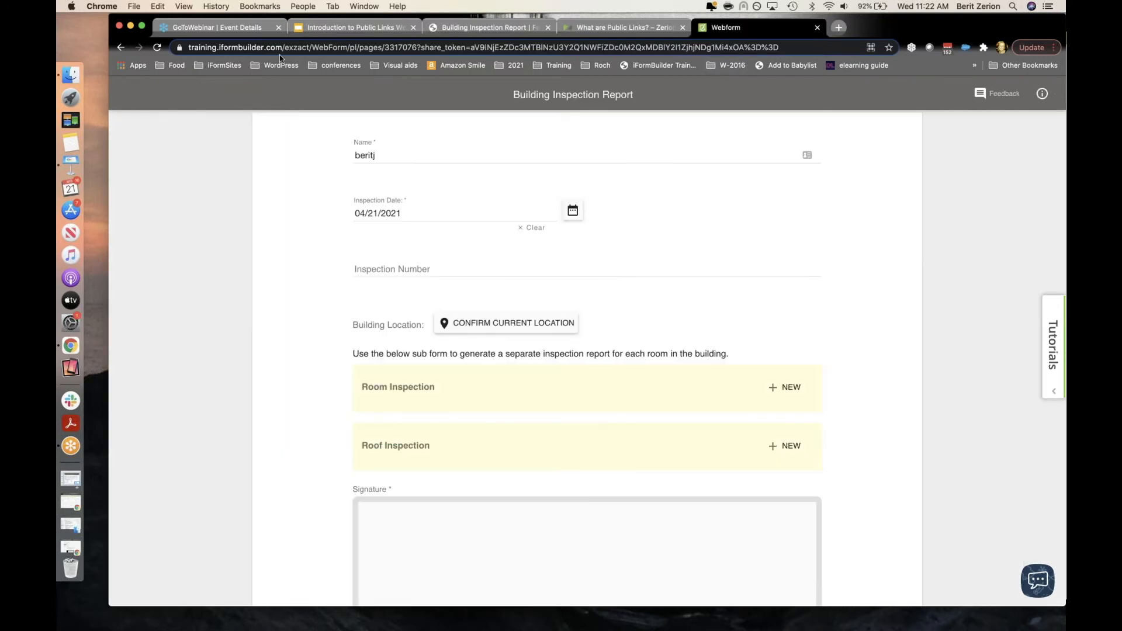
left_click(157, 48)
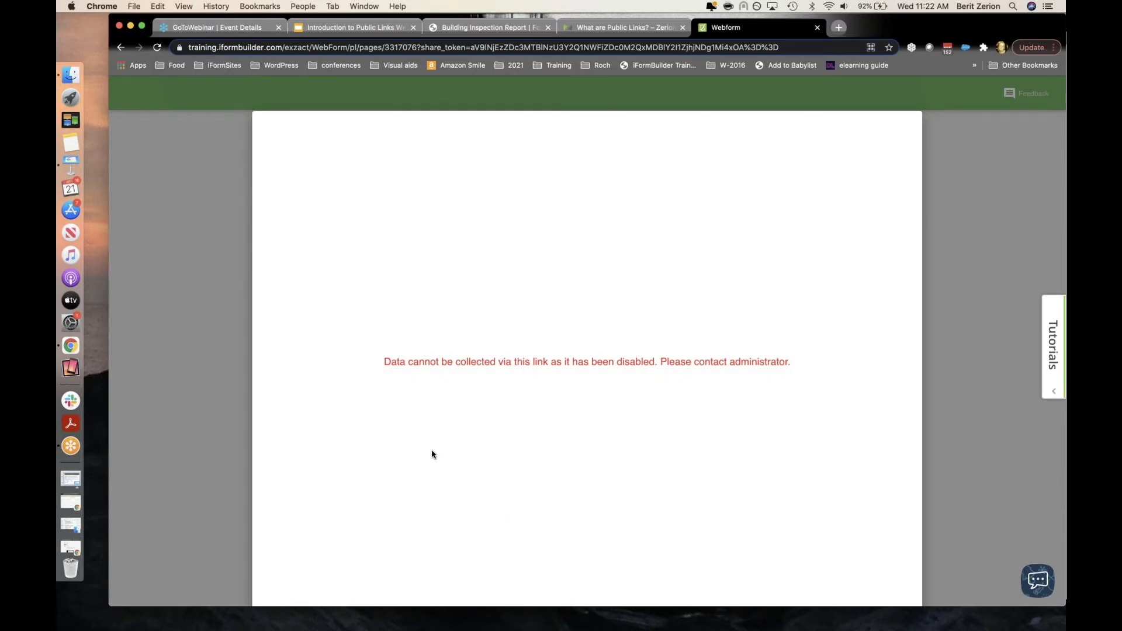
Step: Back in the Building Inspection Report, switch Disable Link off and save to re-enable it
left_click(467, 32)
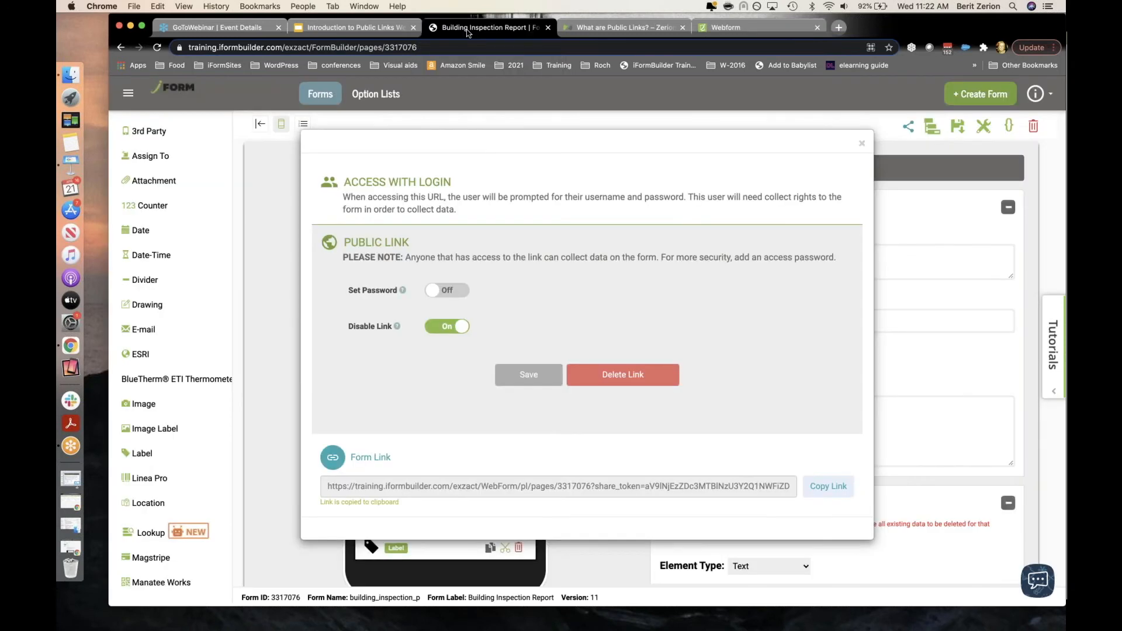
left_click(441, 327)
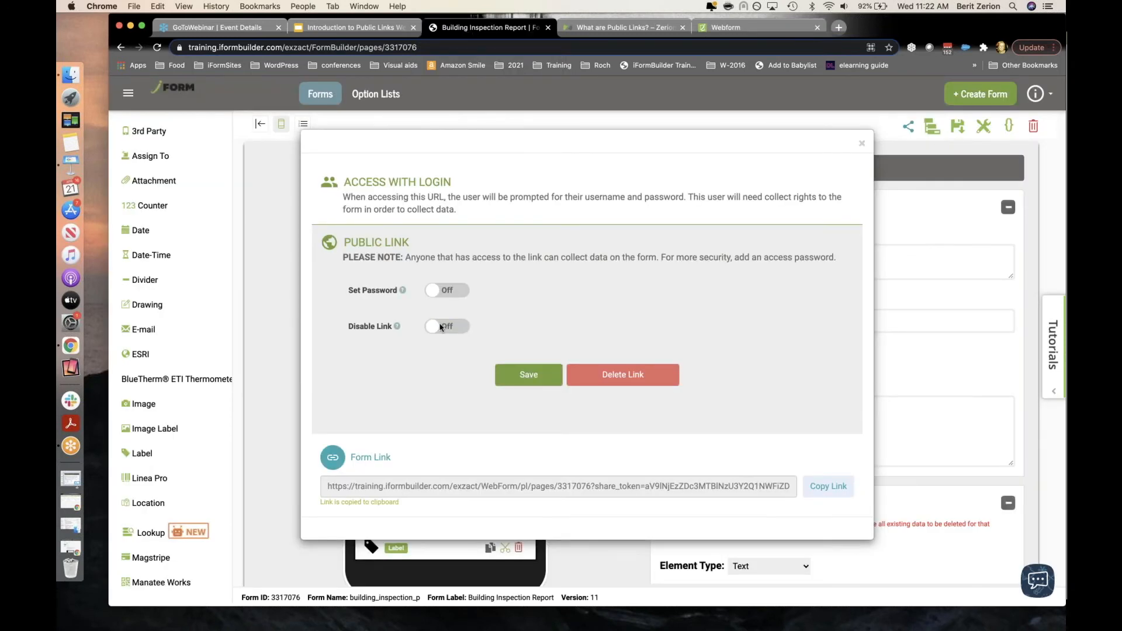
left_click(535, 379)
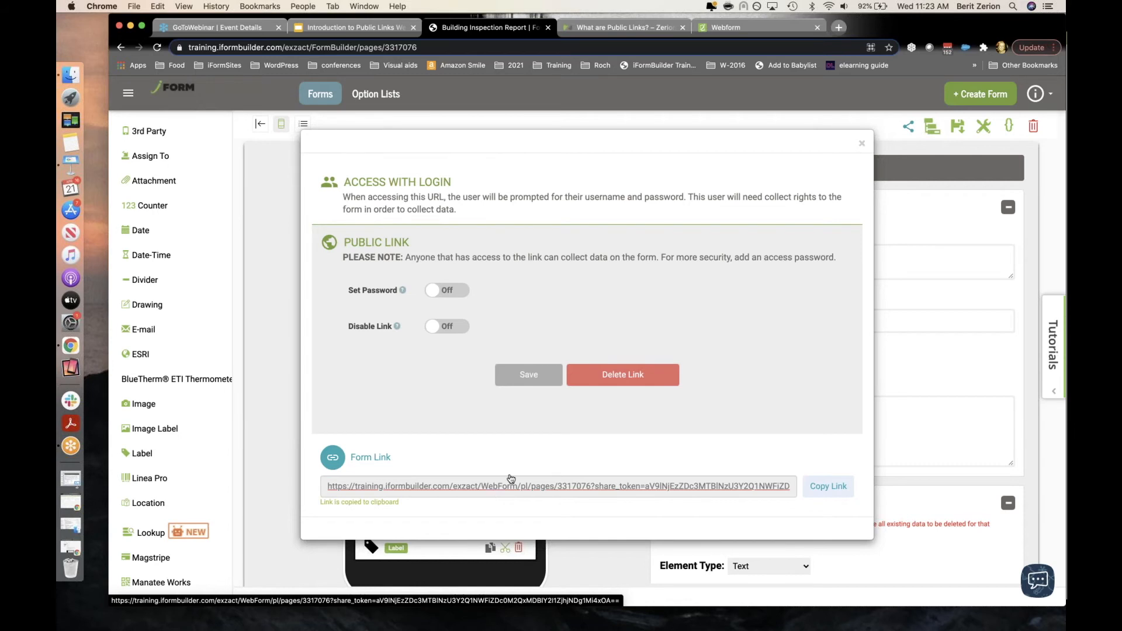
Step: Close the Public Link dialog and bring up the main navigation menu
left_click(861, 143)
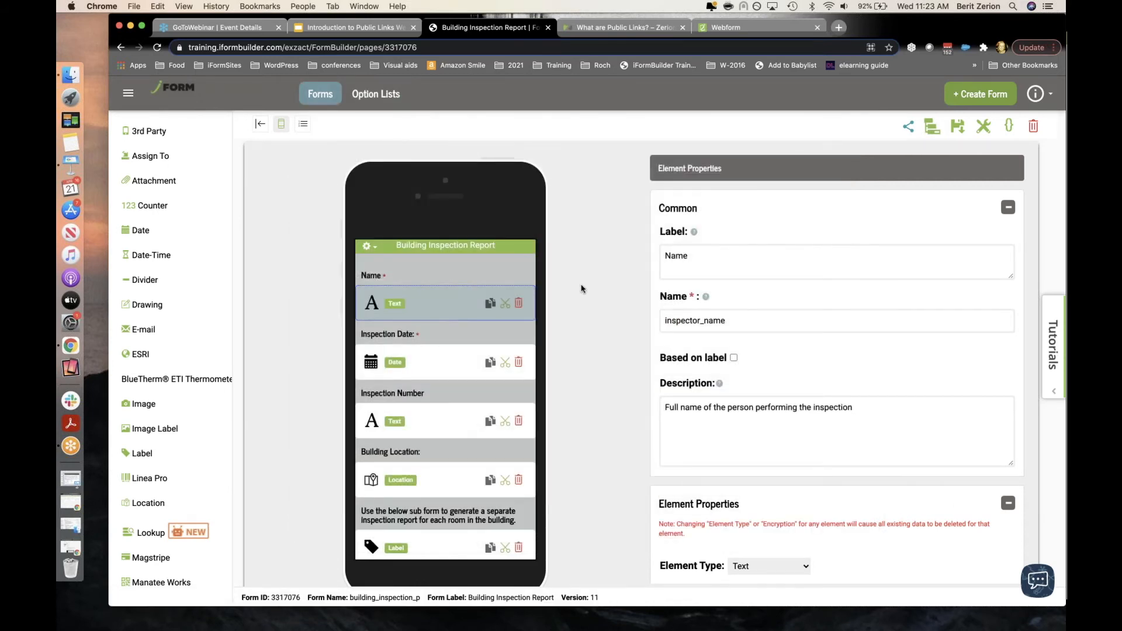
left_click(128, 93)
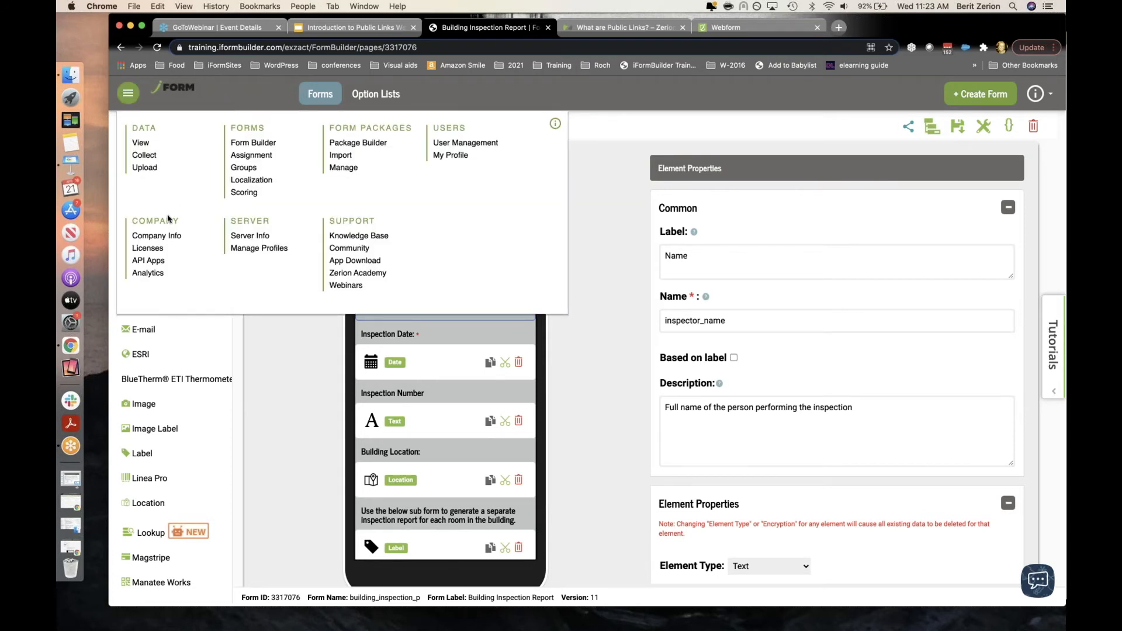
Step: In Analytics, chart Public Link Submissions from January 2021 to April 2021
left_click(156, 274)
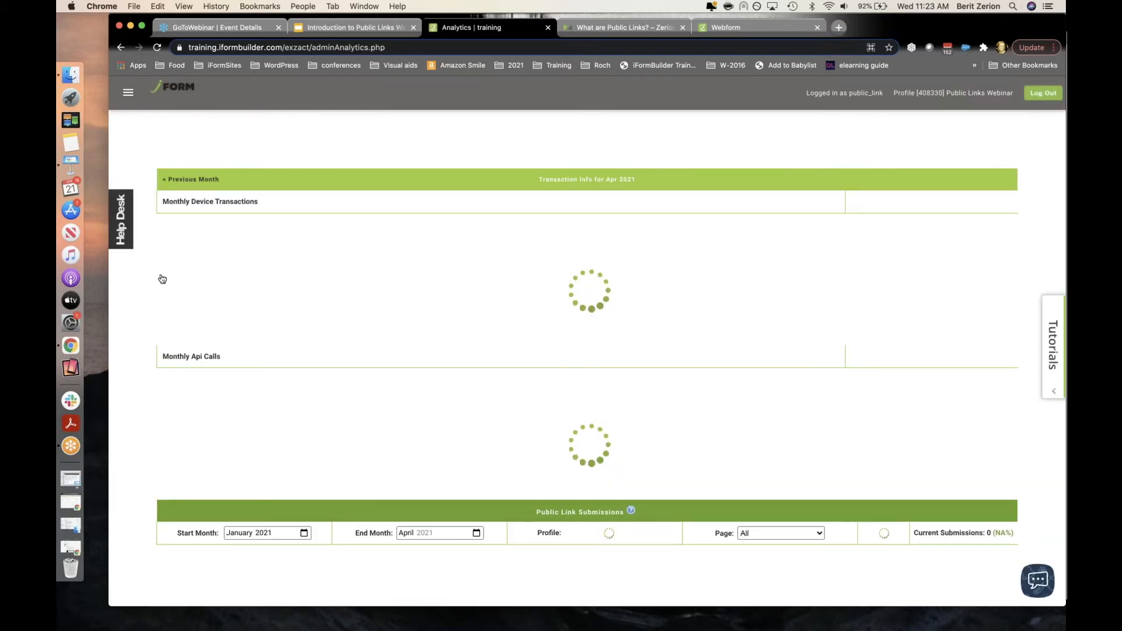
scroll(162, 279, "down", 3)
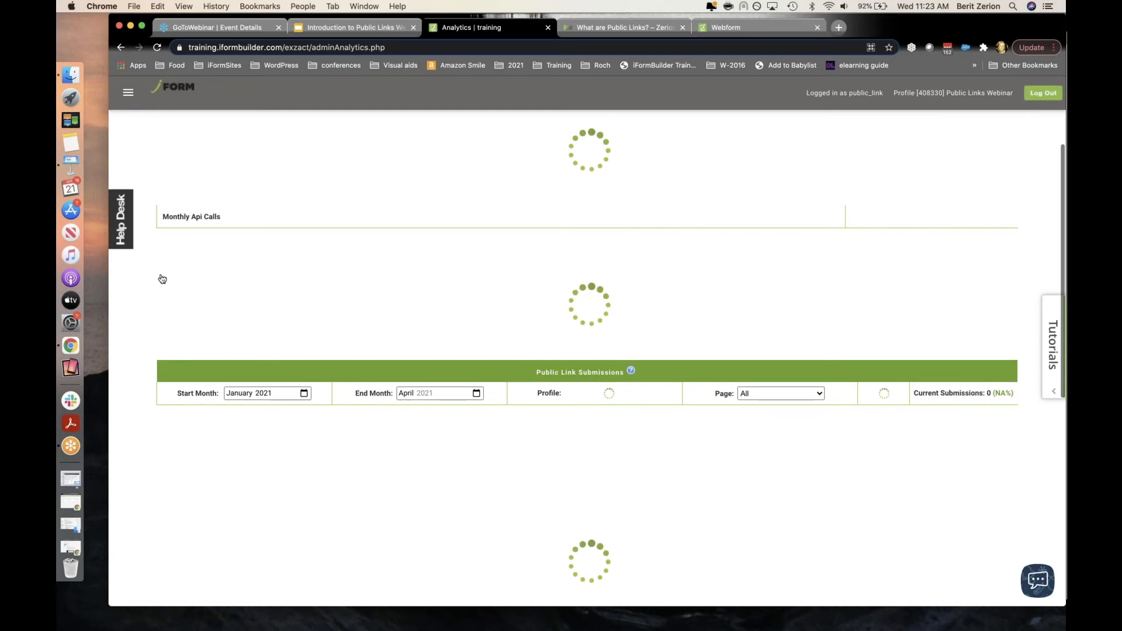
scroll(161, 278, "down", 2)
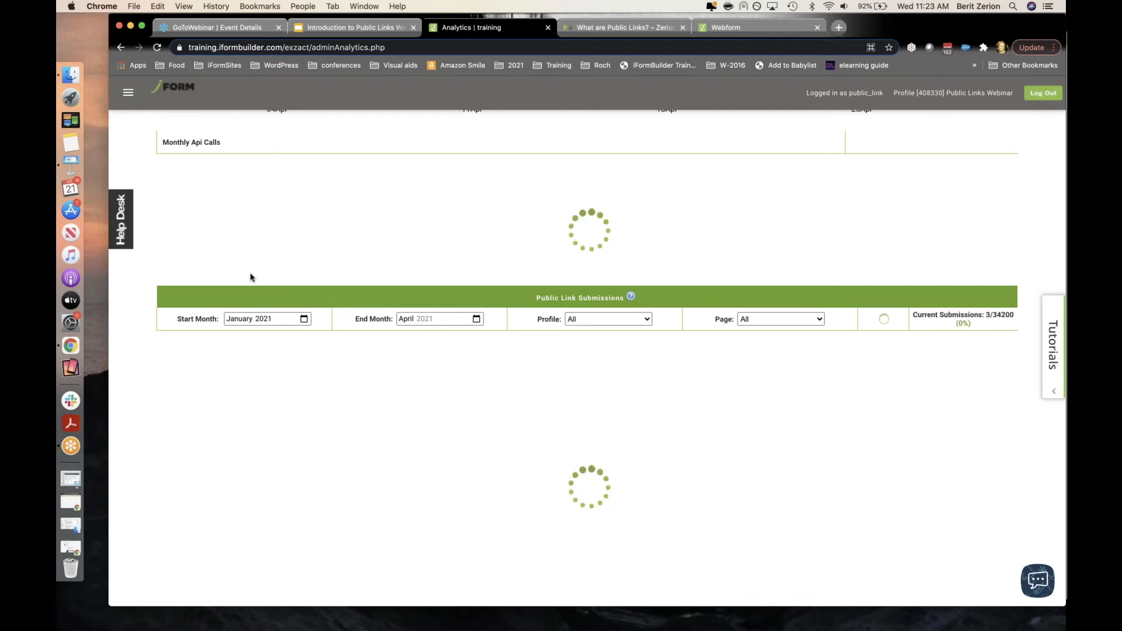
left_click(303, 318)
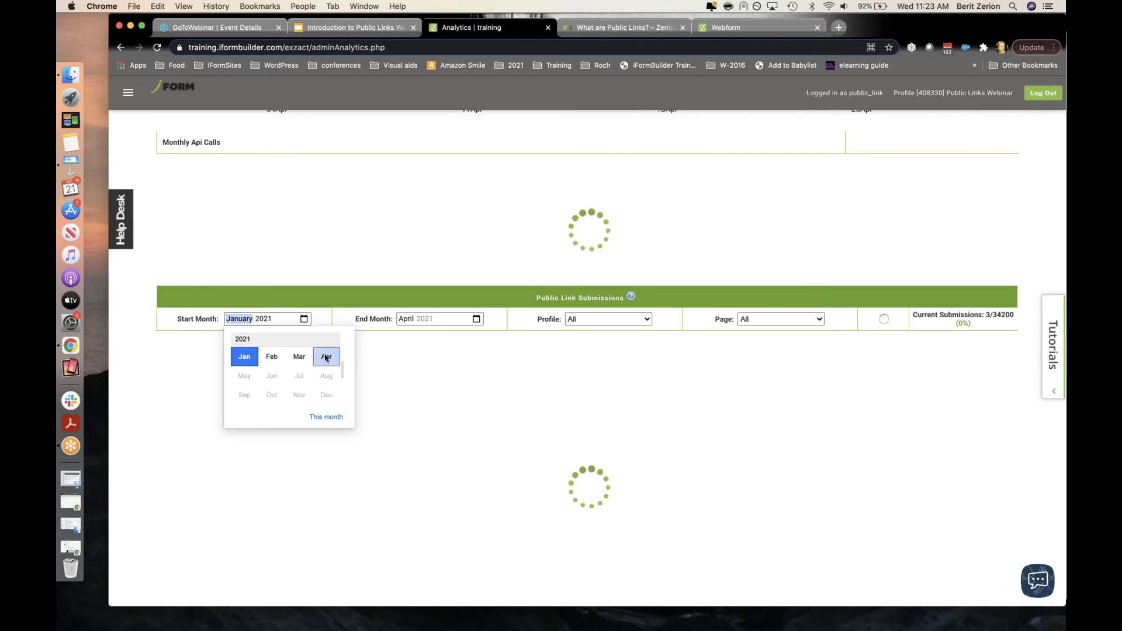
left_click(323, 355)
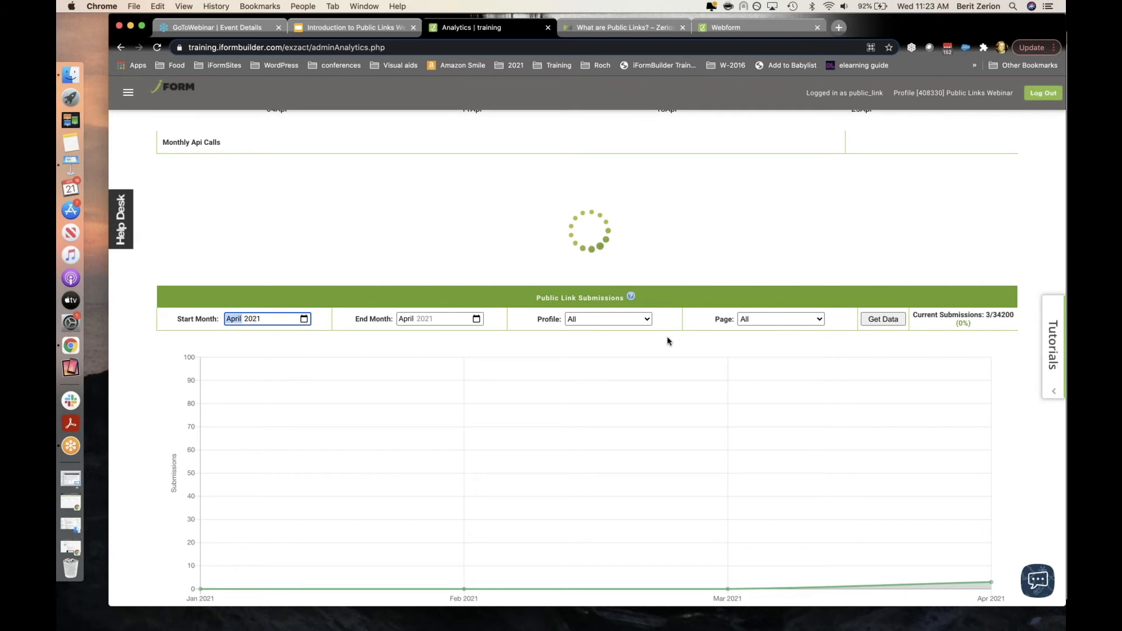
left_click(303, 334)
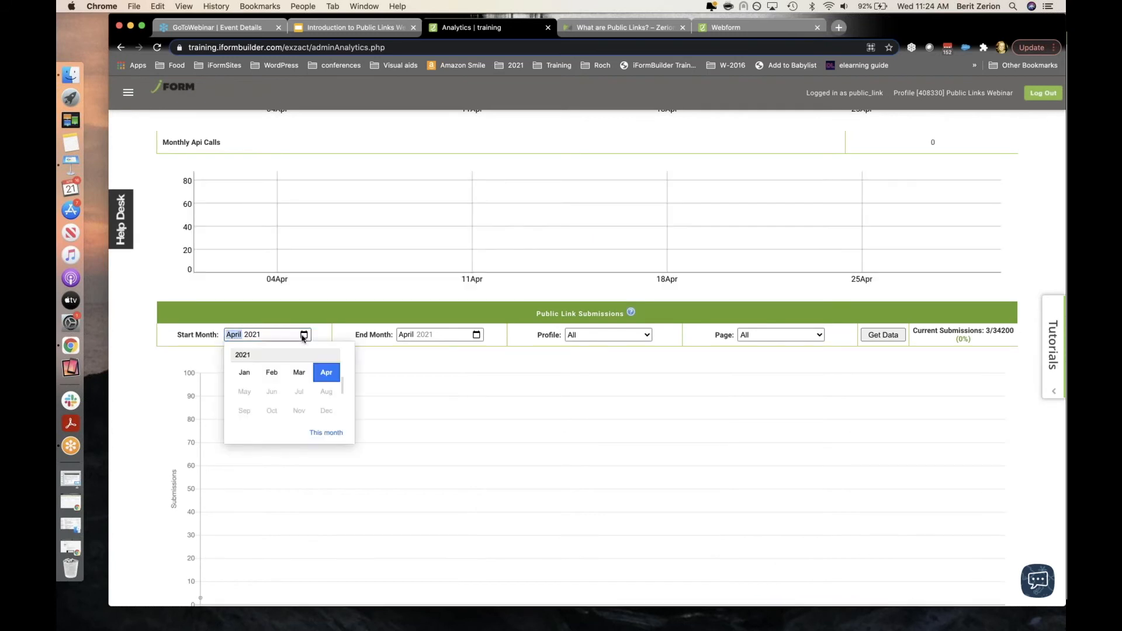
left_click(244, 372)
left_click(871, 336)
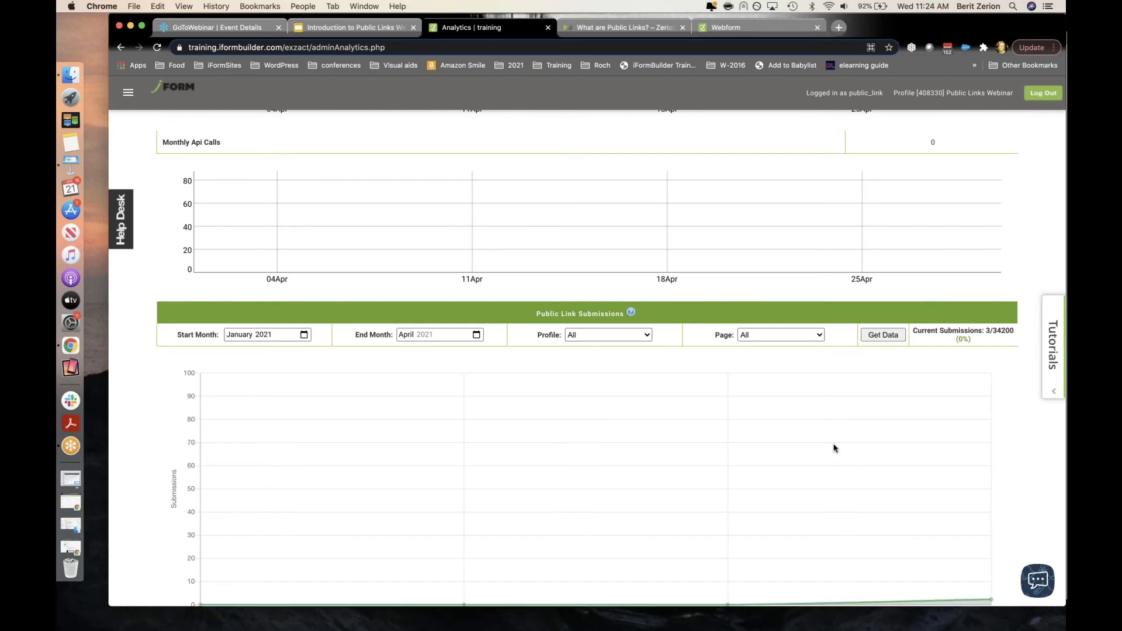
scroll(667, 490, "down", 3)
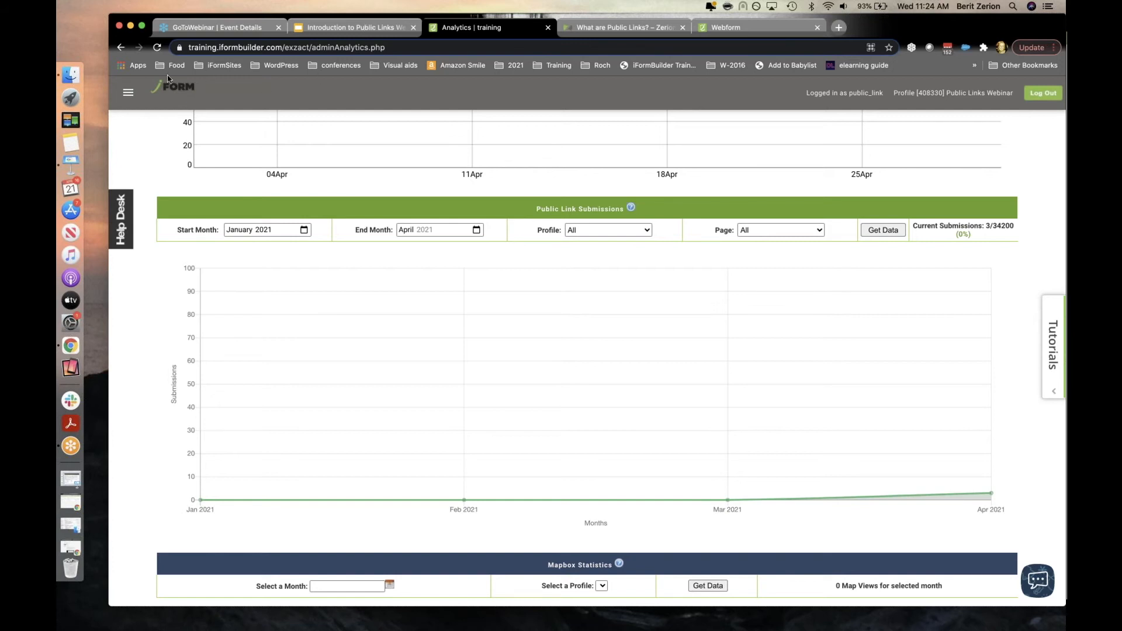
left_click(127, 95)
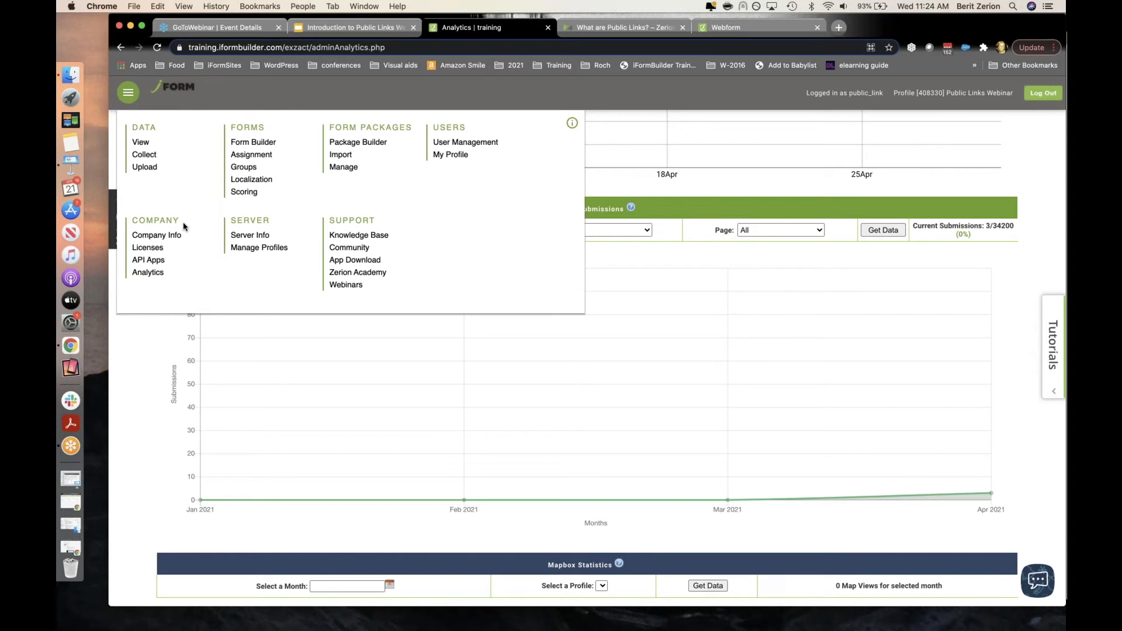
Step: Under Company Info's service access settings, enter a Public Link Alert Email address and save
left_click(173, 238)
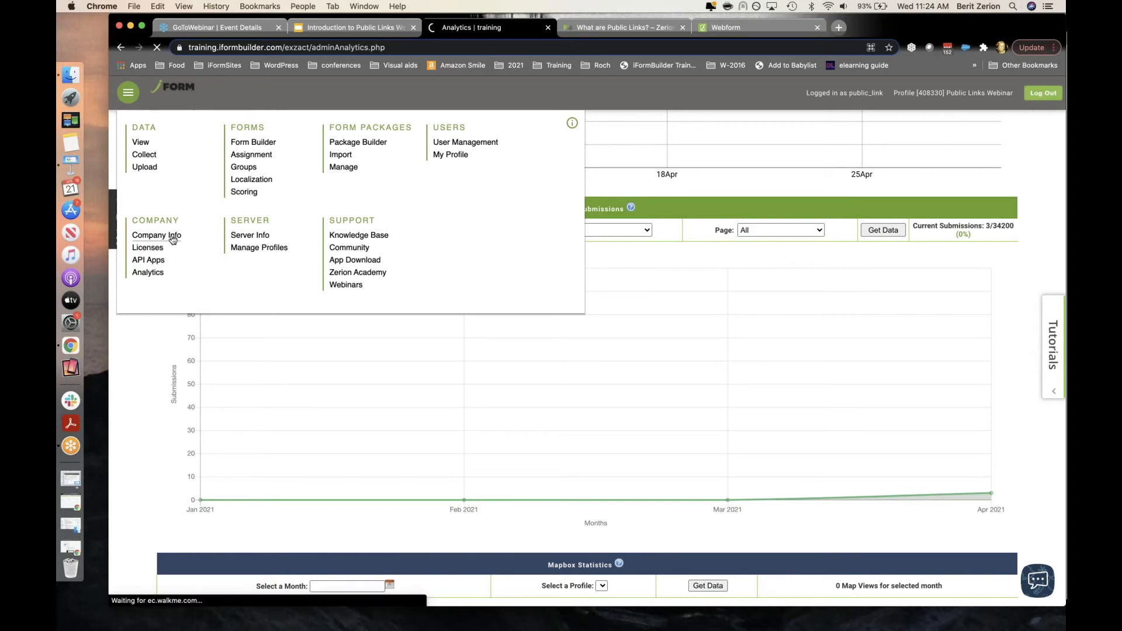
scroll(402, 361, "down", 10)
scroll(403, 363, "down", 5)
scroll(402, 363, "down", 3)
left_click(606, 462)
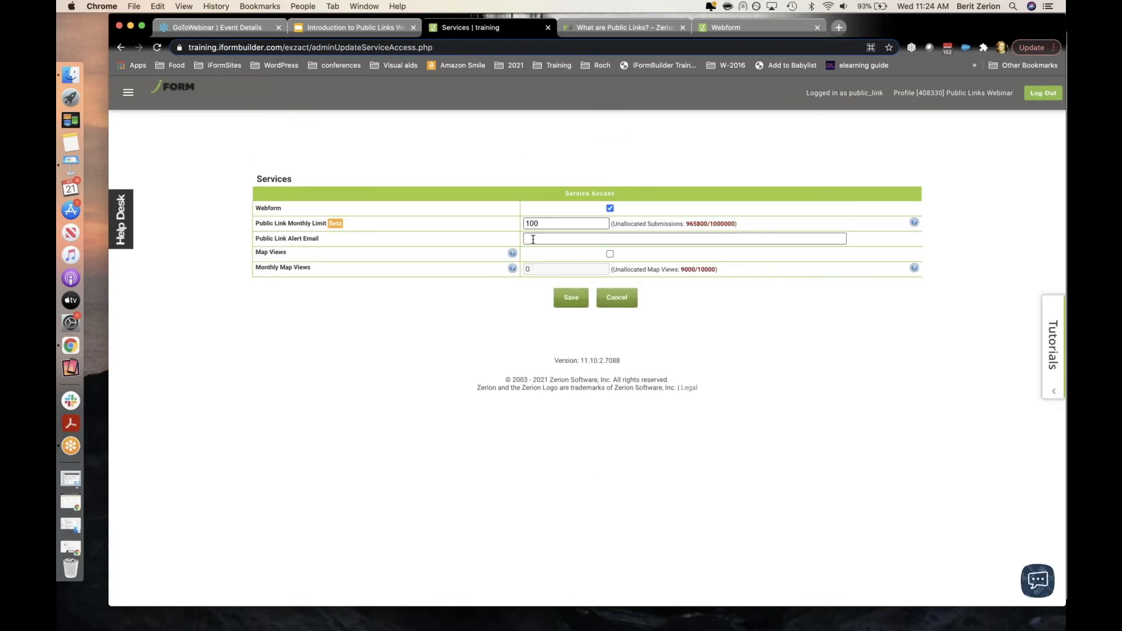
left_click(533, 240)
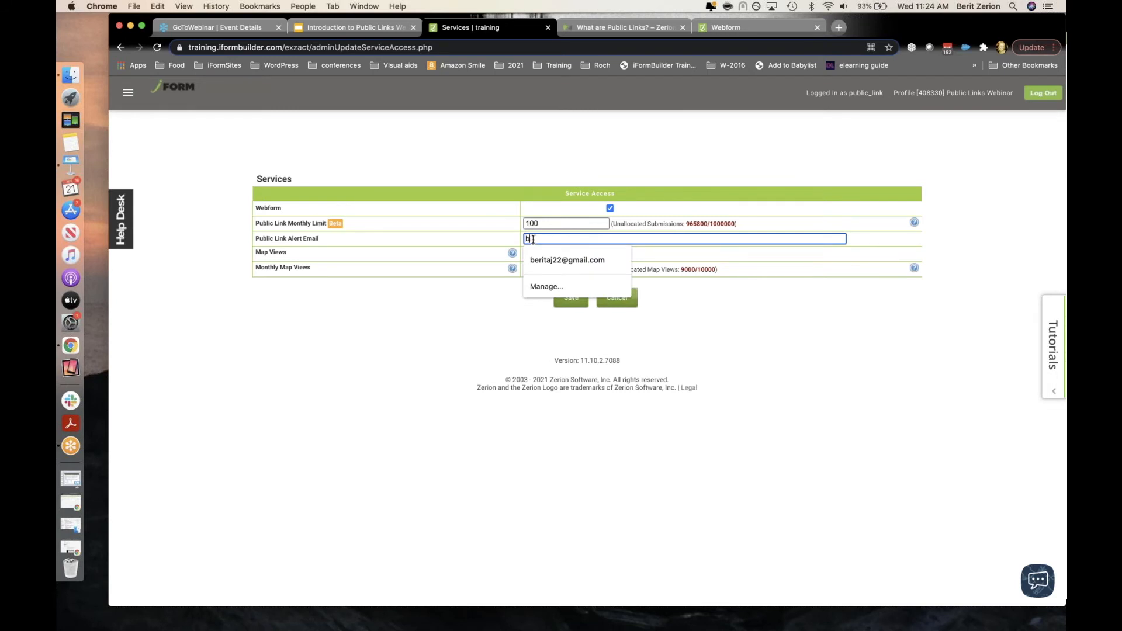
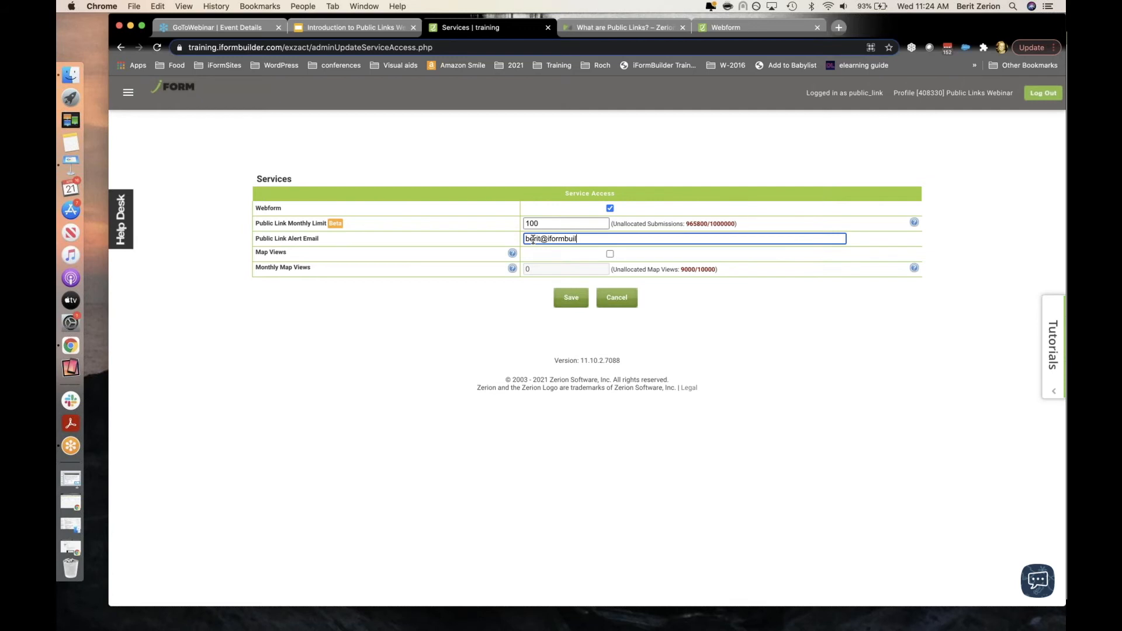
left_click(575, 304)
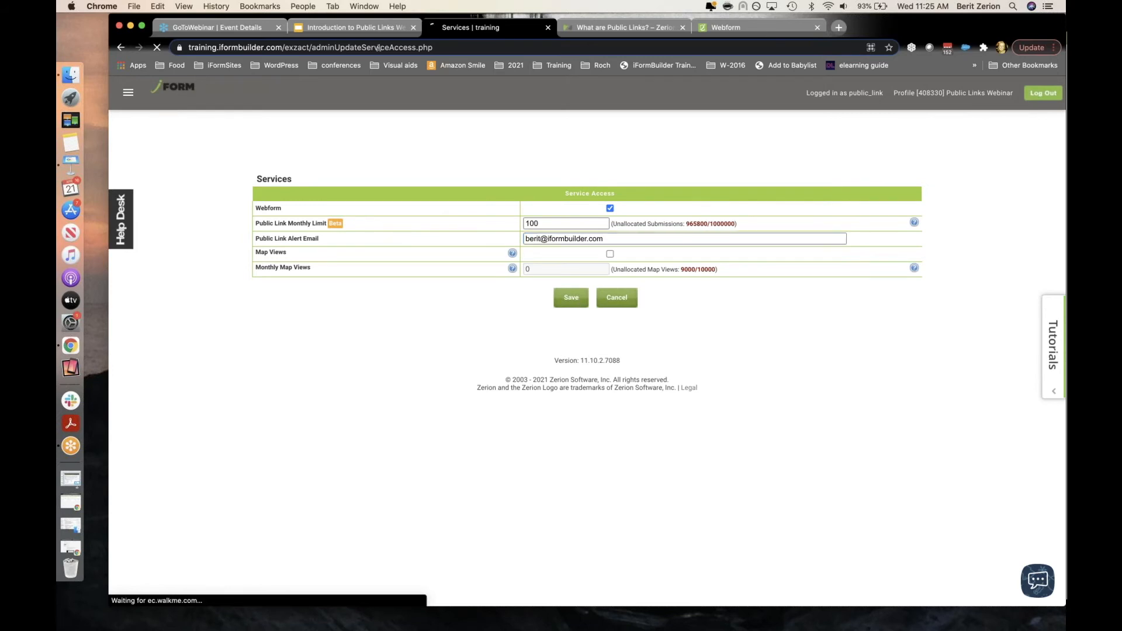
left_click(379, 29)
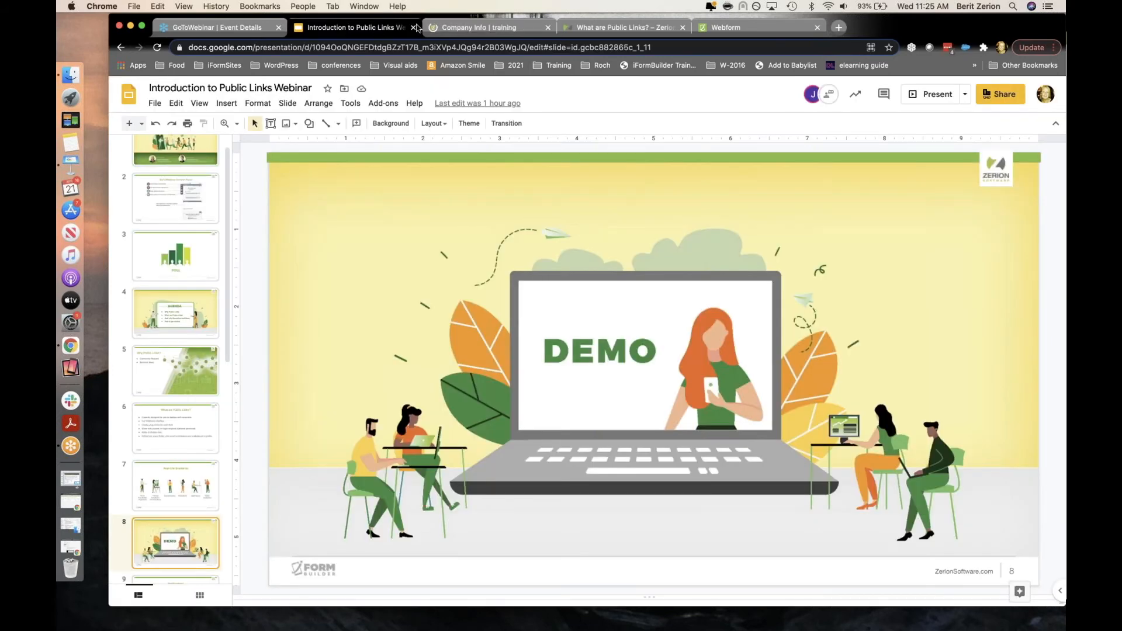
Step: Present the webinar deck starting from slide 9, 'Notifications'
scroll(181, 270, "down", 6)
scroll(180, 269, "down", 1)
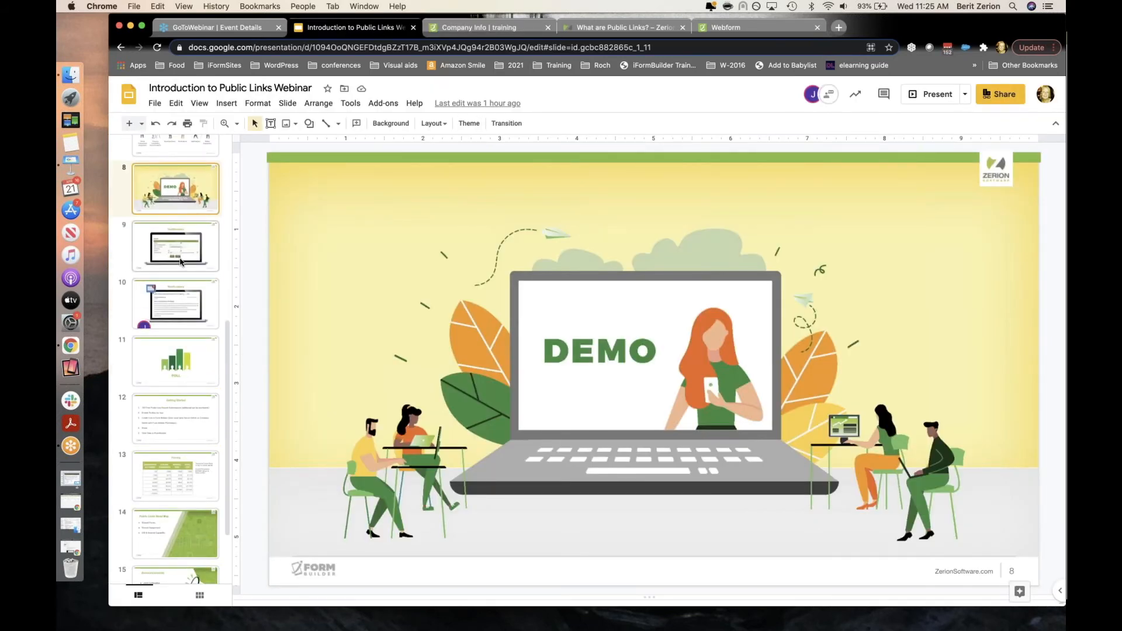
left_click(181, 262)
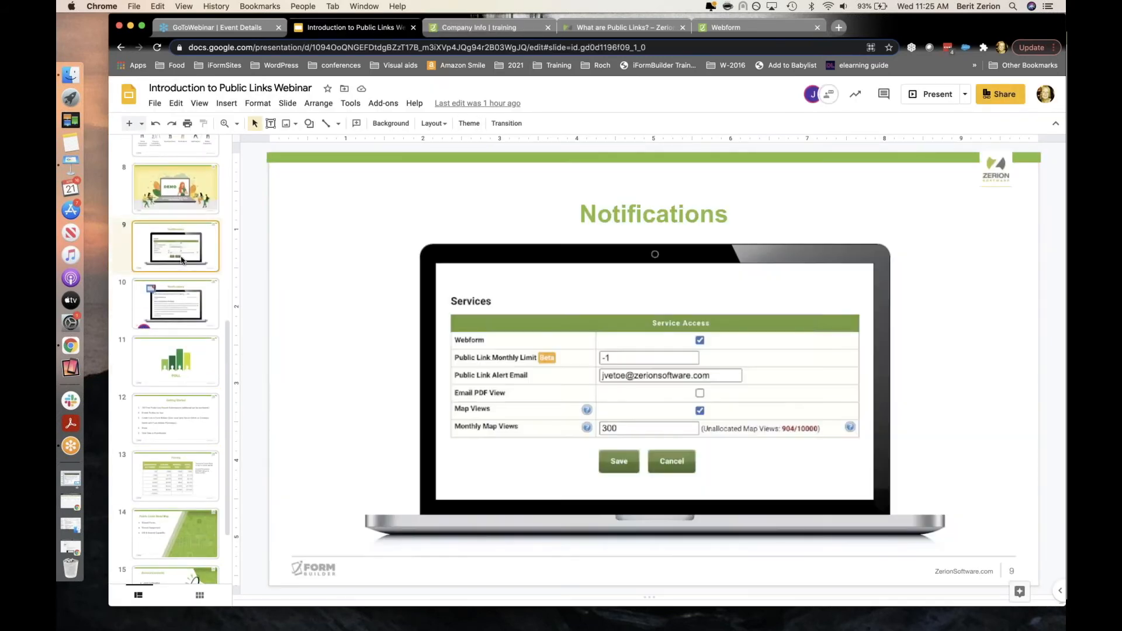
left_click(931, 93)
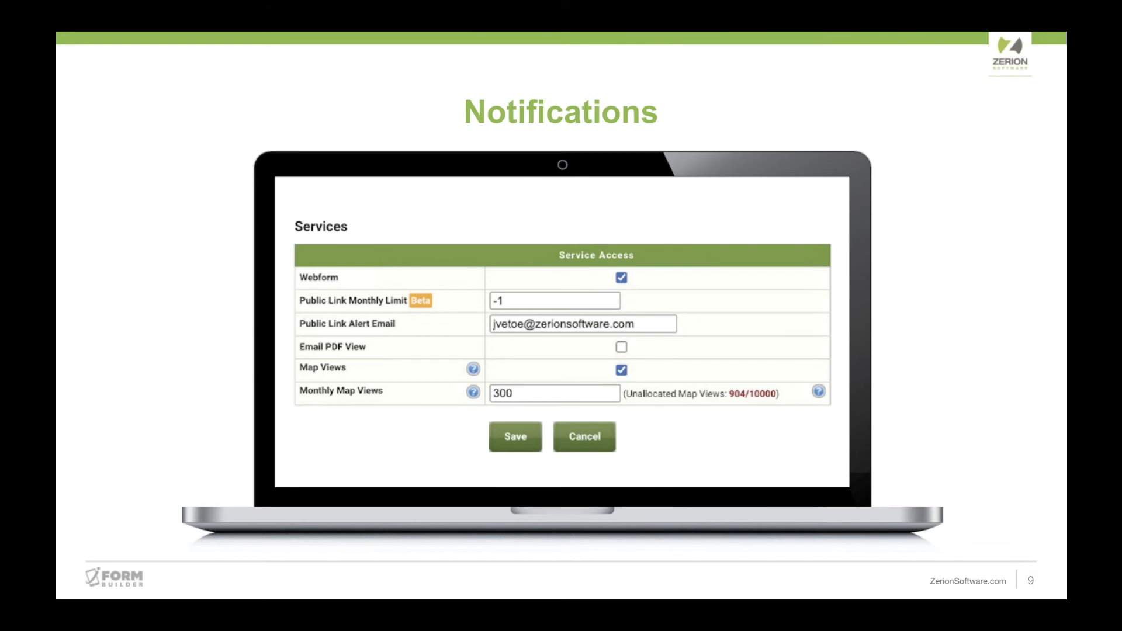
Step: Advance past slide 10's 75% capacity alert email to slide 11, 'POLL'
key("Right")
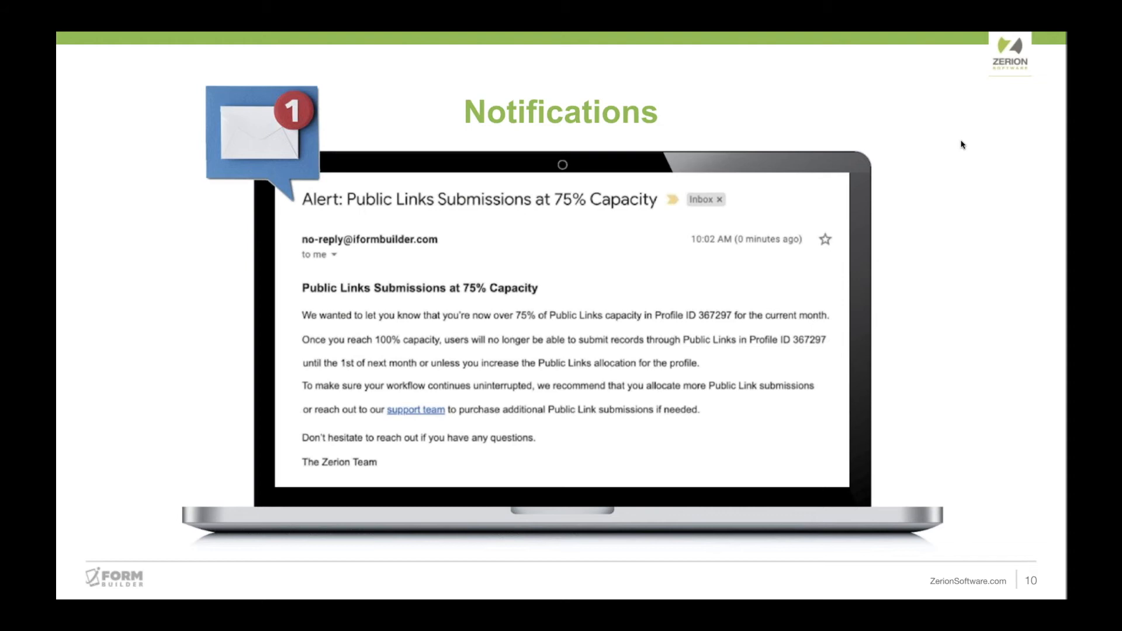
key("Right")
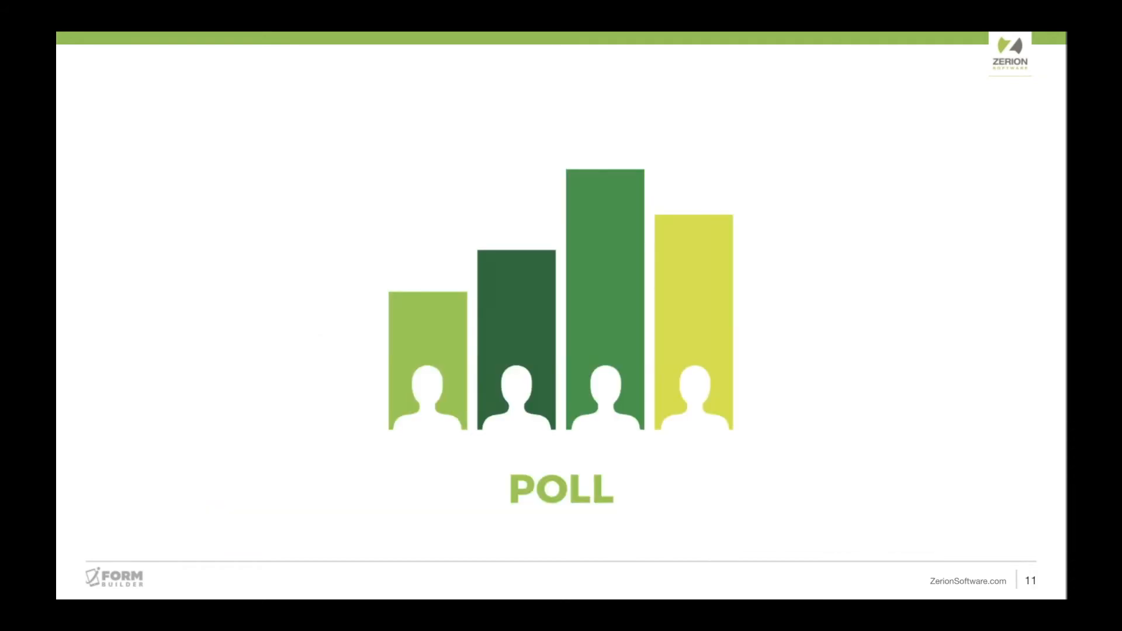